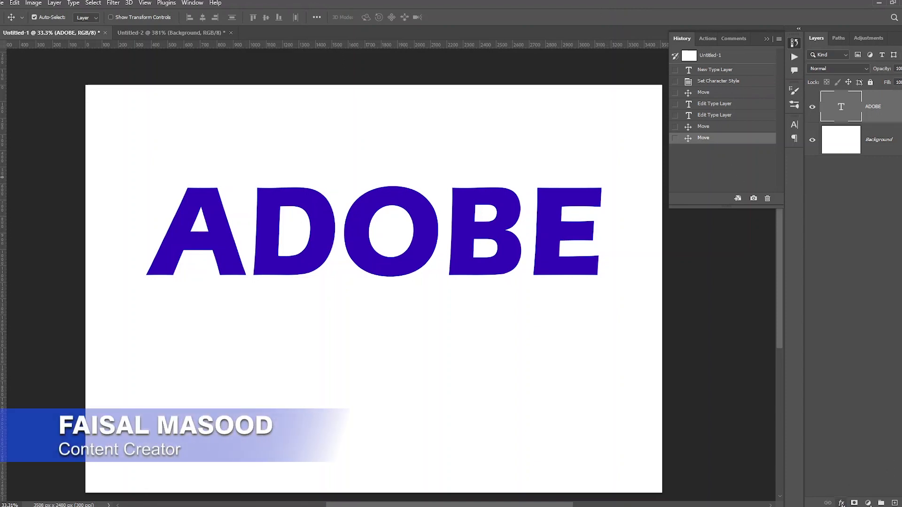
- Add a Drop Shadow layer style to the ADOBE text layer
left_click(842, 503)
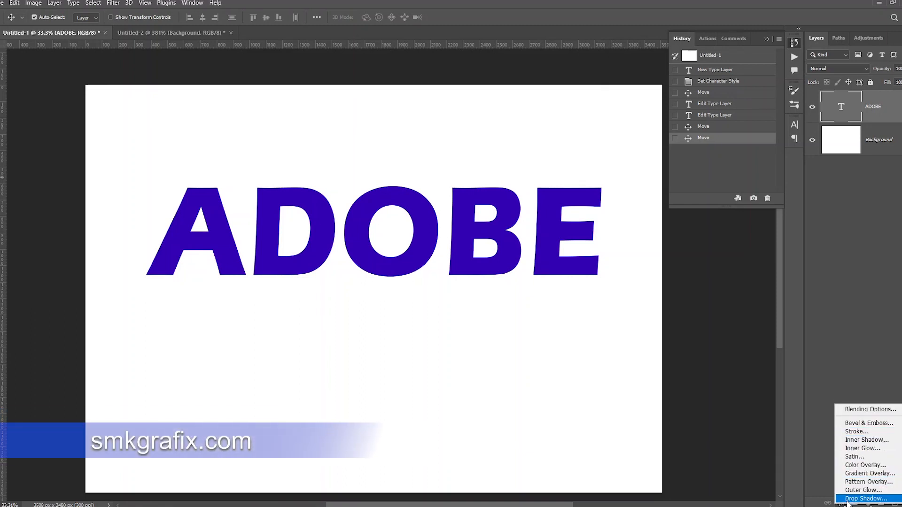
left_click(852, 499)
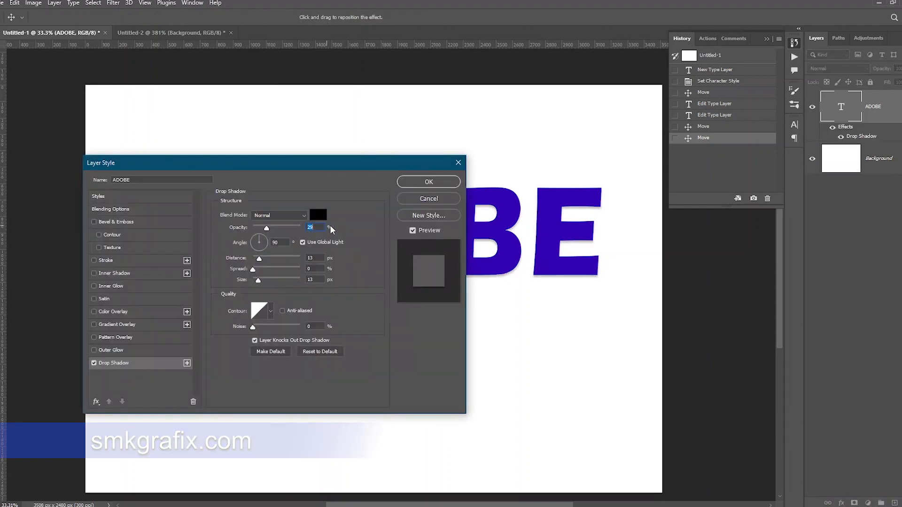
left_click_drag(345, 164, 782, 199)
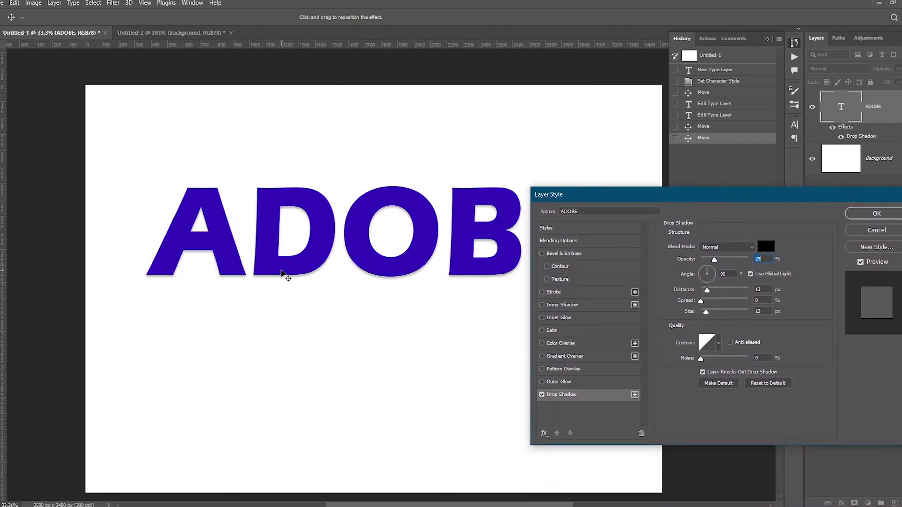
- Set the drop shadow to red at 41% opacity, angle -168°, distance 29 px, spread 39% and size 40 px
left_click(282, 270)
mouse_move(283, 270)
left_mouse_down()
mouse_move(281, 282)
mouse_move(274, 263)
mouse_move(285, 261)
mouse_move(294, 275)
left_mouse_up()
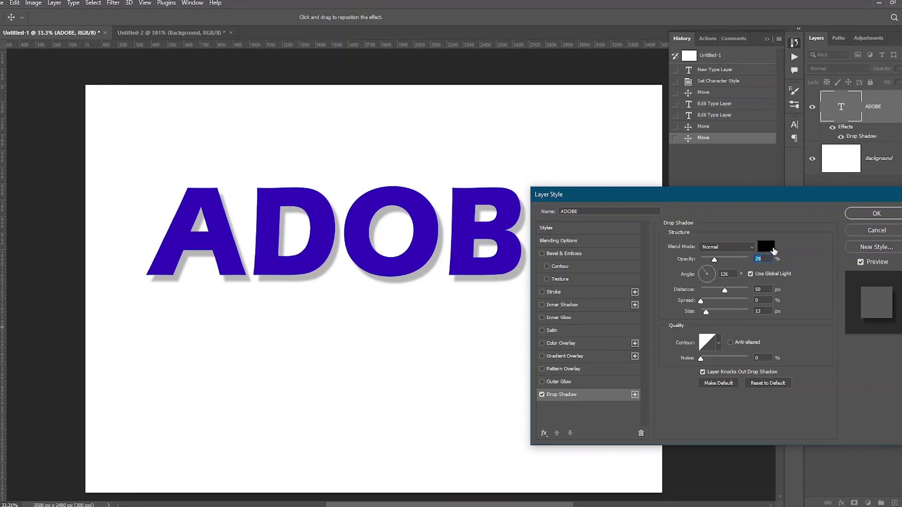
left_click(766, 249)
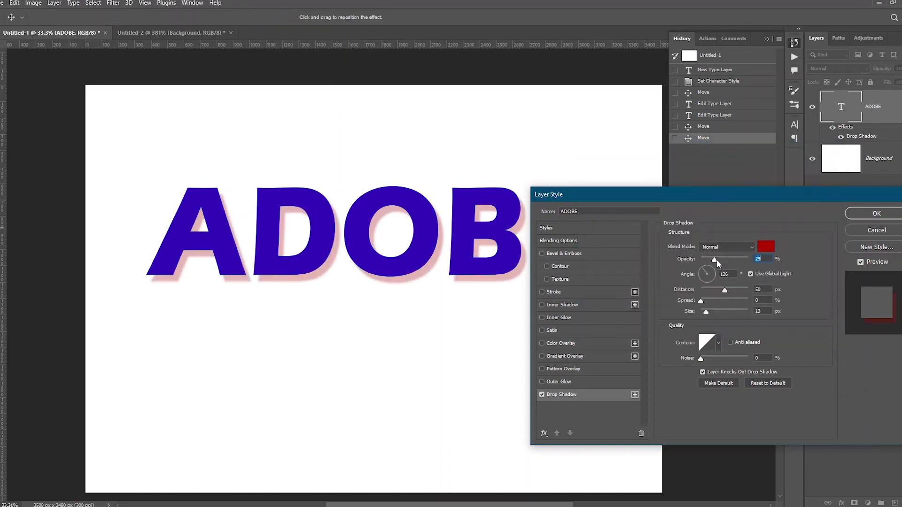
left_click_drag(715, 259, 695, 274)
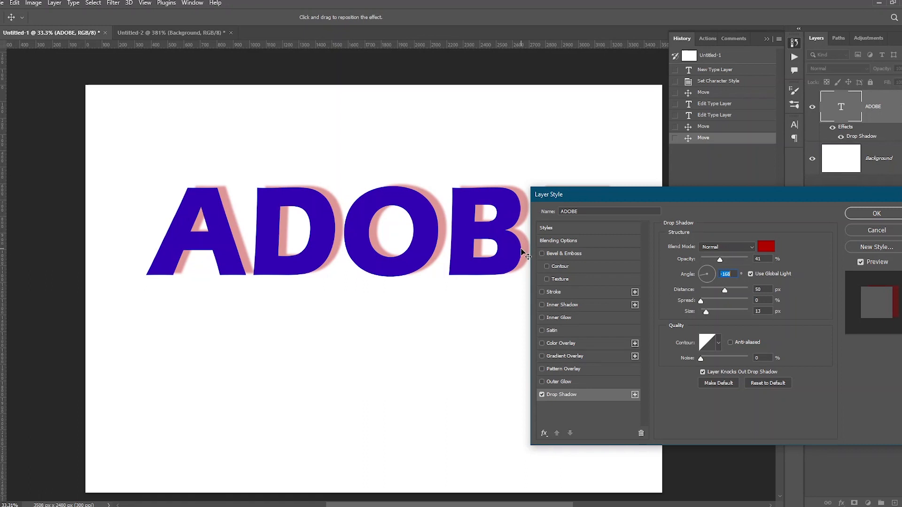
left_click_drag(724, 291, 711, 315)
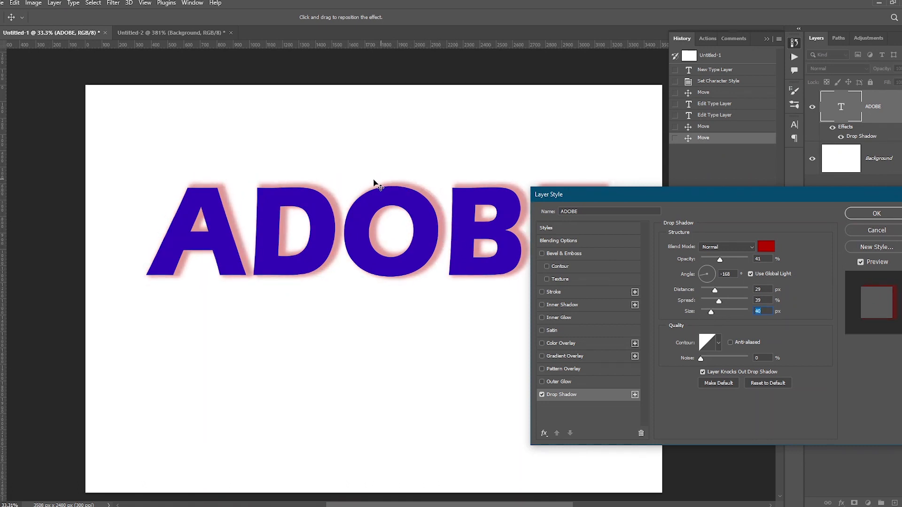
- Try several contour presets and a noise amount for the drop shadow
left_click(718, 343)
left_click(689, 366)
left_click(677, 372)
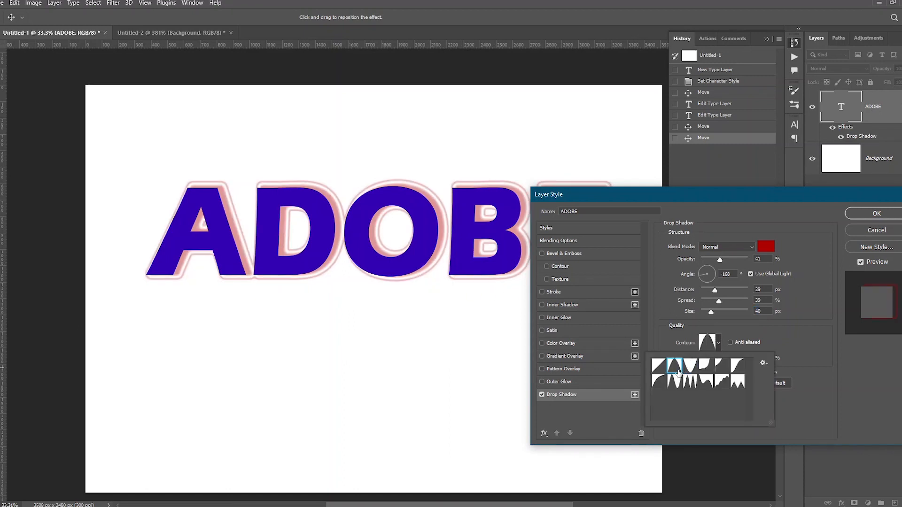
left_click(705, 366)
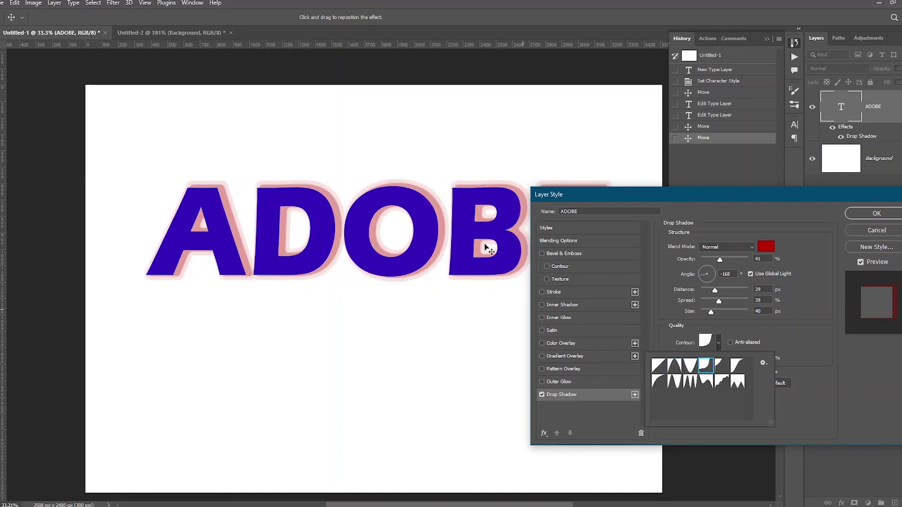
left_click(719, 367)
left_click(736, 381)
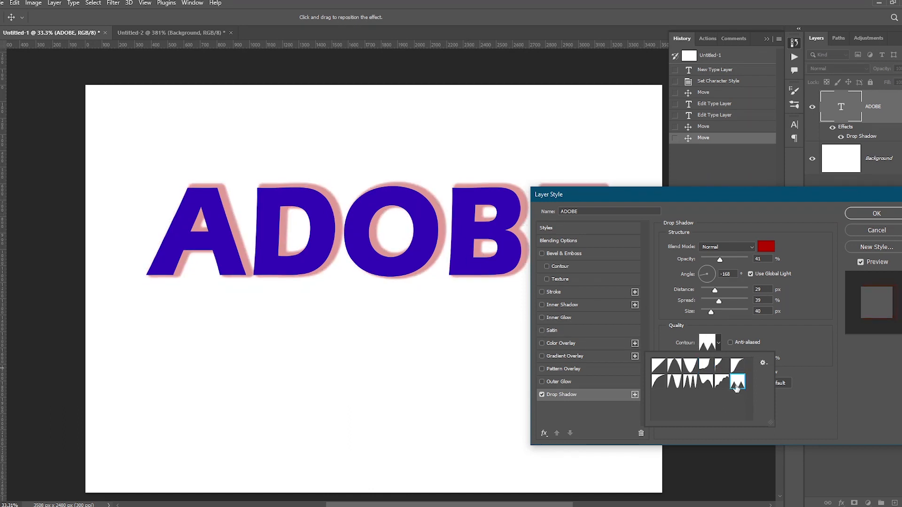
left_click(721, 382)
left_click(690, 381)
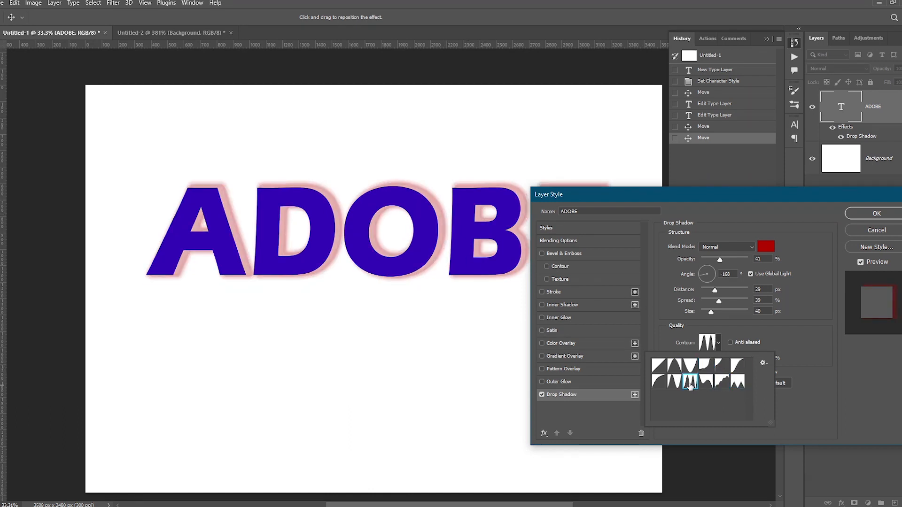
left_click(659, 366)
left_click(659, 348)
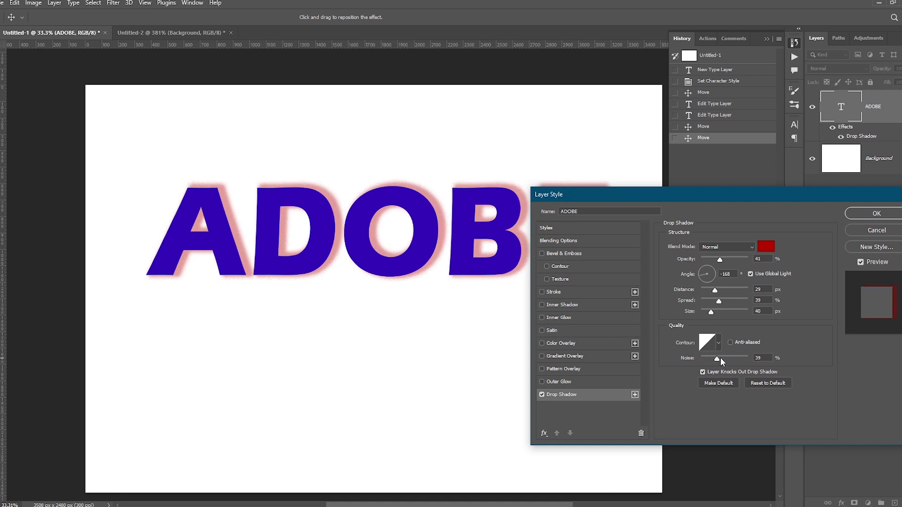
left_click_drag(730, 358, 692, 361)
- Apply the drop shadow and toggle the text layer's effects off and on to compare
left_click(882, 213)
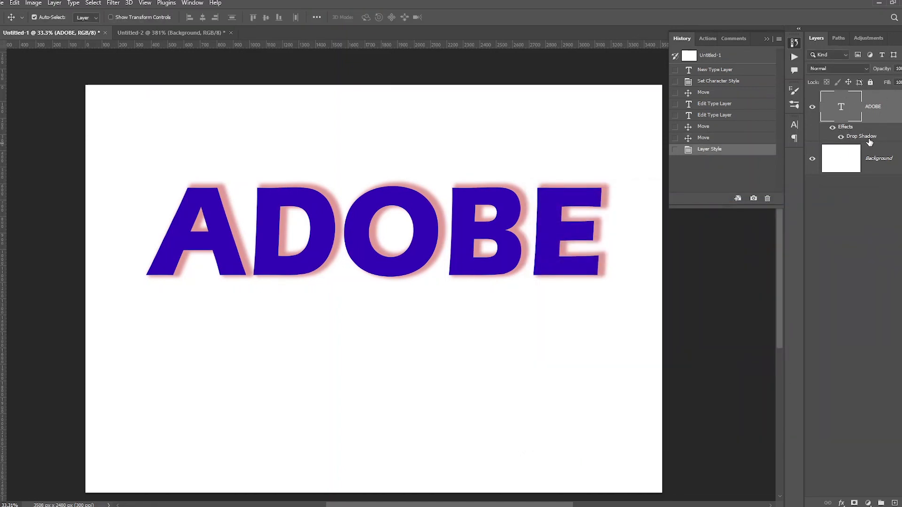
left_click(832, 127)
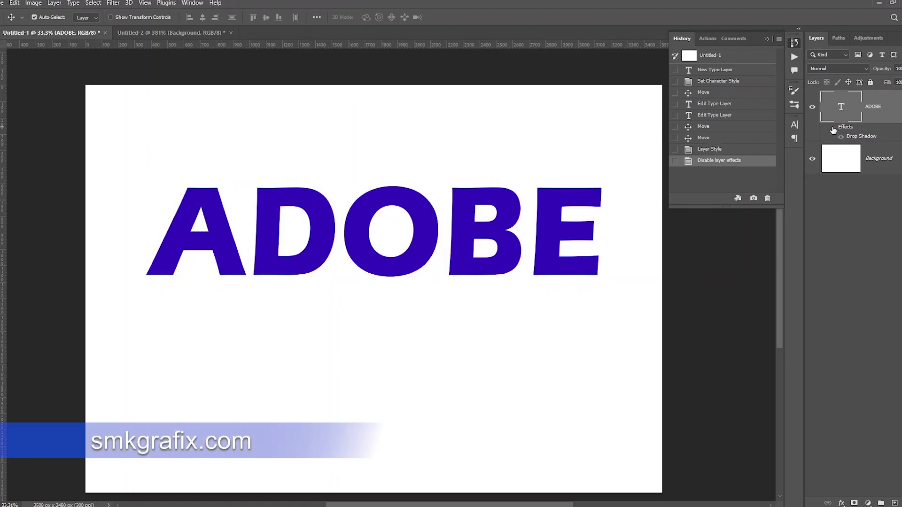
left_click(833, 127)
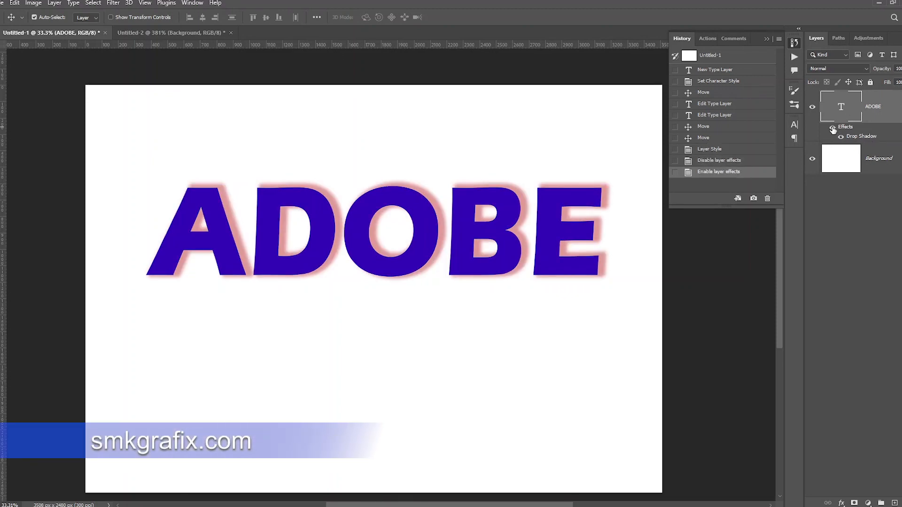
double_click(862, 137)
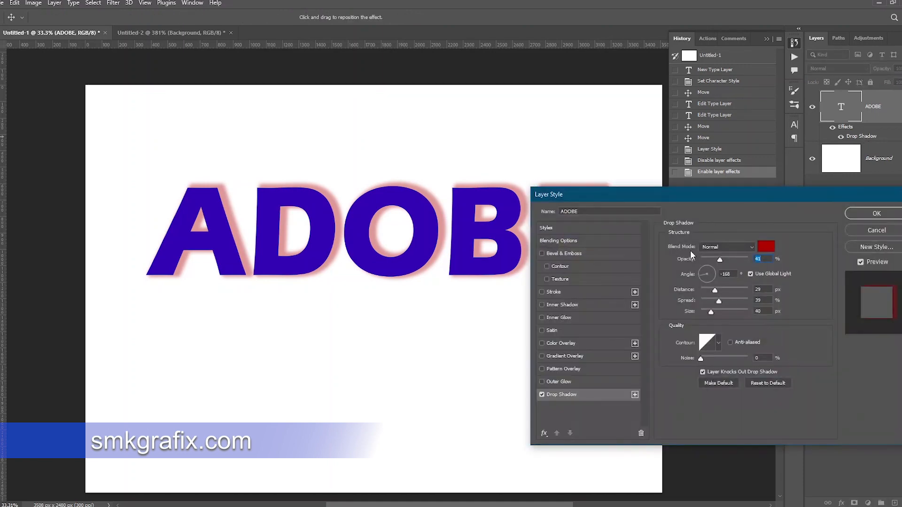
left_click(566, 382)
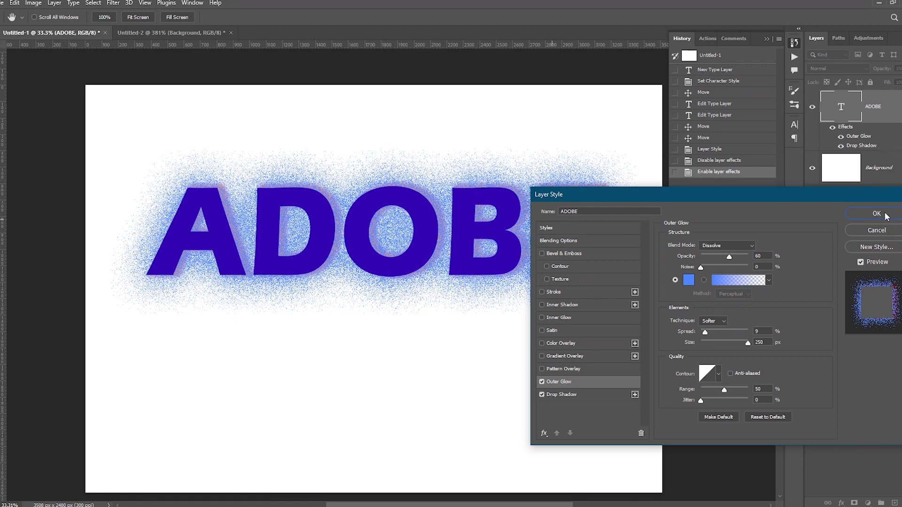
key("Escape")
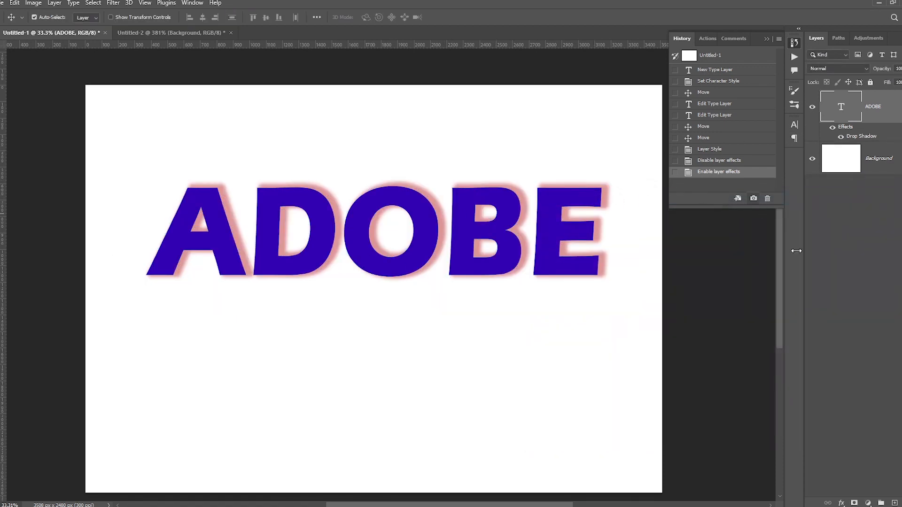
- Add a black Solid Color fill layer and place it beneath the ADOBE text layer
left_click(868, 502)
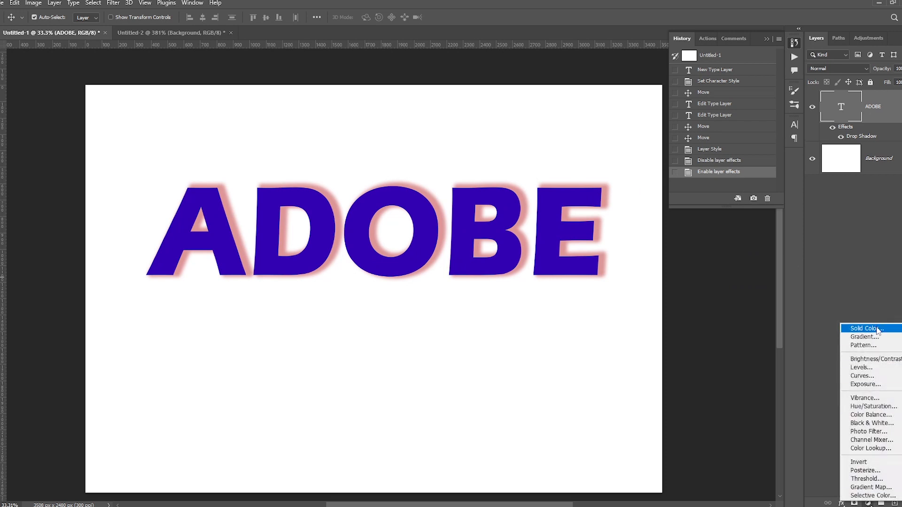
left_click(878, 329)
left_click(615, 262)
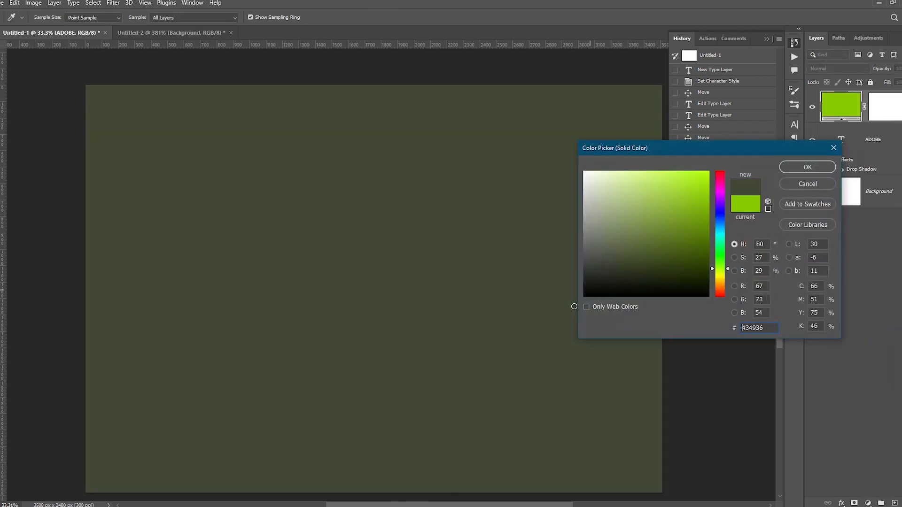
left_click_drag(574, 306, 572, 308)
left_click(801, 168)
left_click_drag(841, 149, 838, 125)
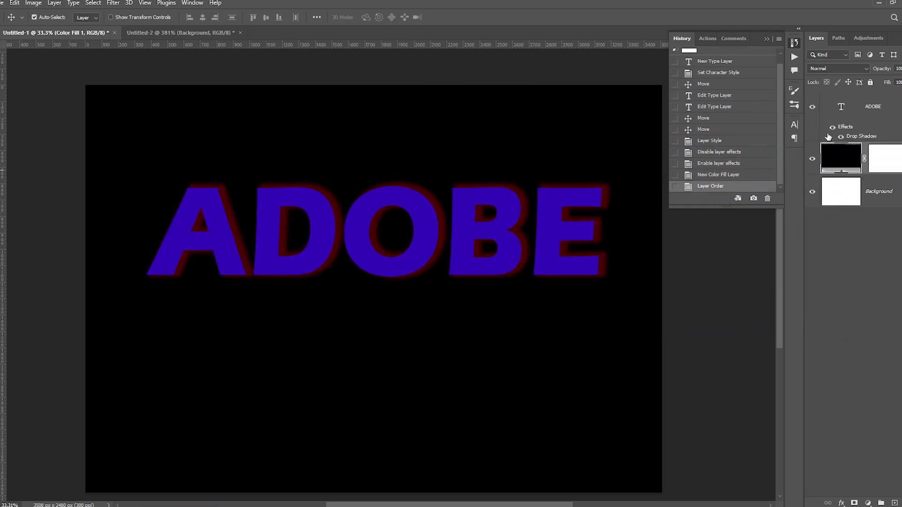
- Reopen the text layer's style, enable Outer Glow and disable Drop Shadow
left_click(856, 139)
double_click(857, 138)
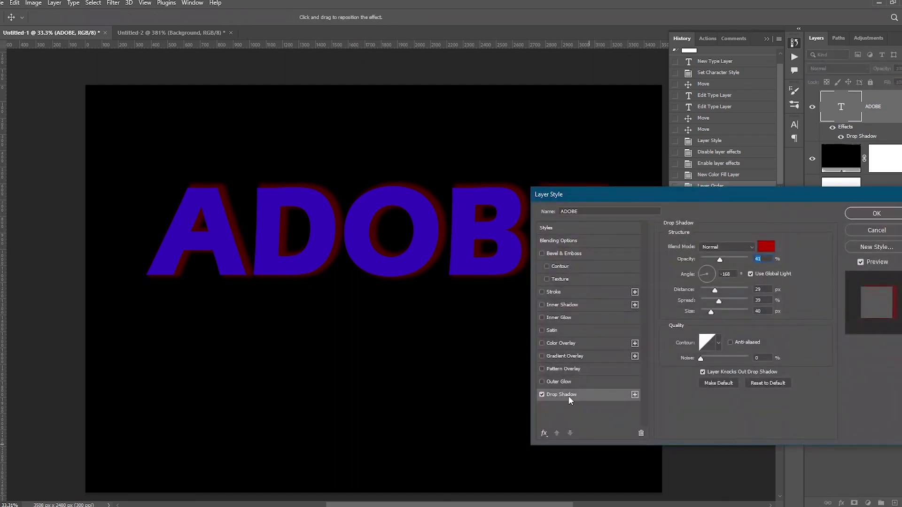
left_click(557, 382)
left_click(542, 396)
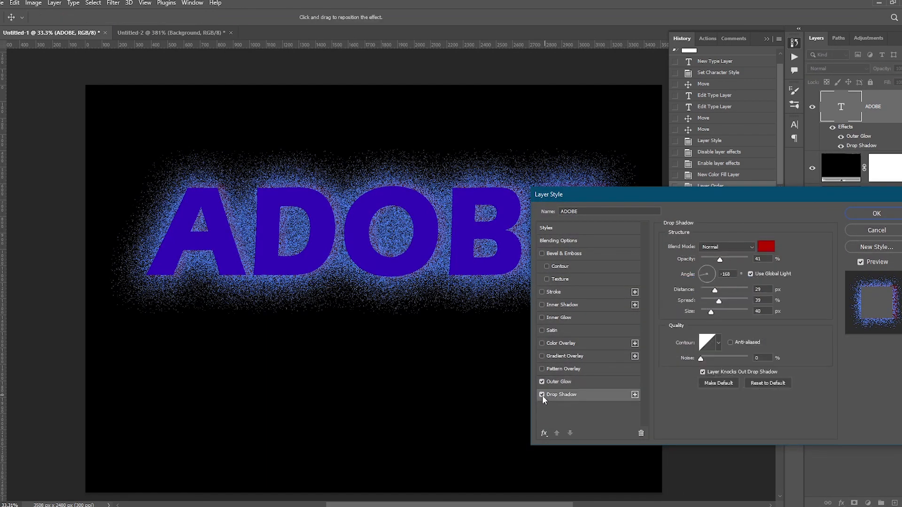
left_click(542, 396)
left_click(567, 382)
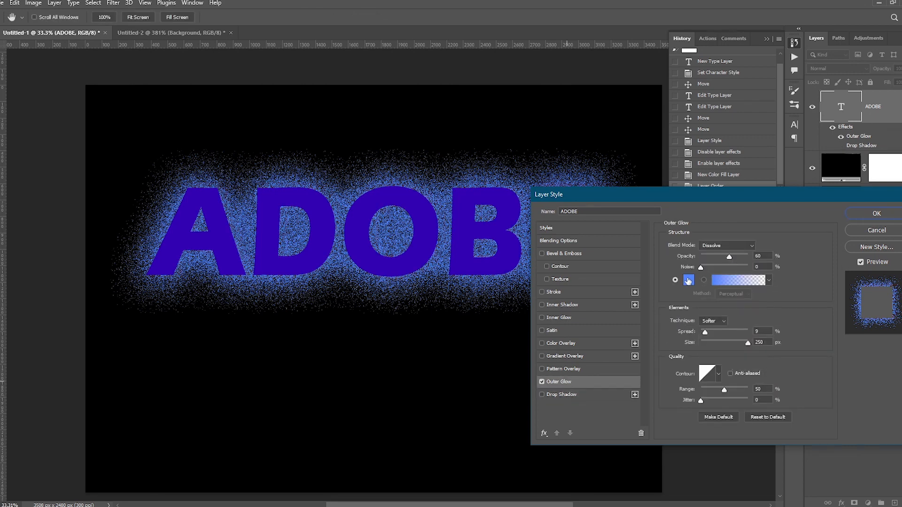
- Set the outer glow colour to a pale yellow and its size to 68 px
left_click(689, 280)
left_click(622, 172)
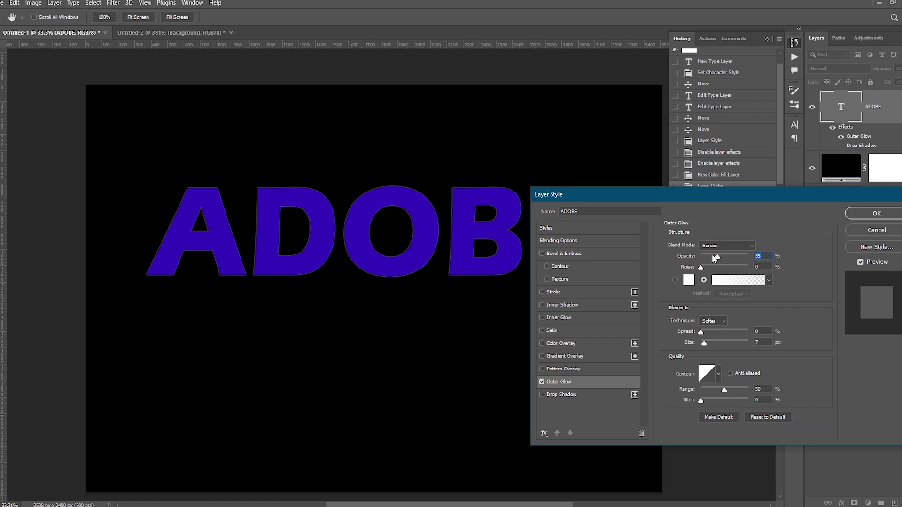
left_click_drag(712, 257, 734, 257)
left_click(689, 280)
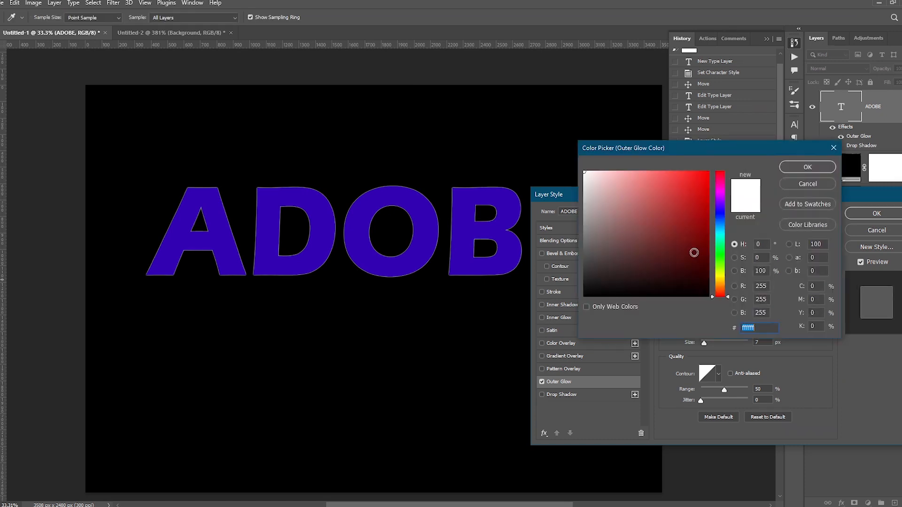
left_click(720, 274)
left_click_drag(634, 200, 611, 175)
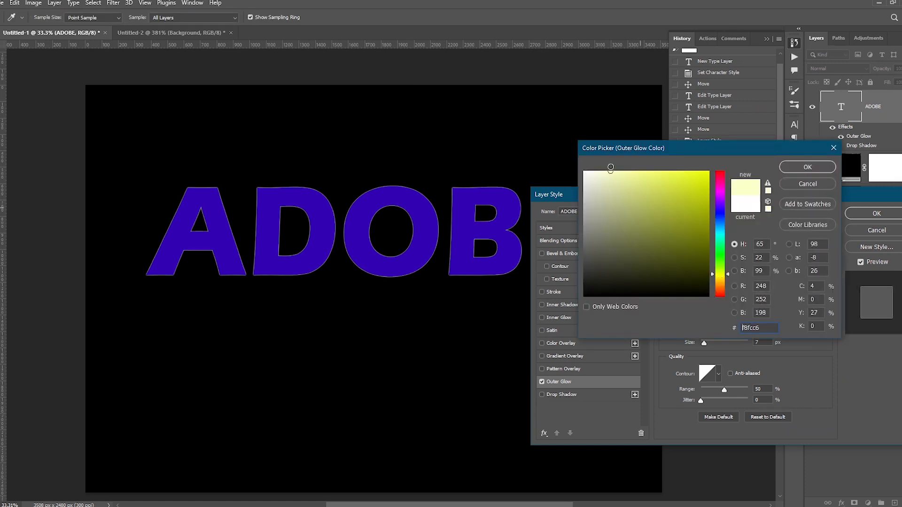
key("Return")
left_click_drag(708, 342, 716, 342)
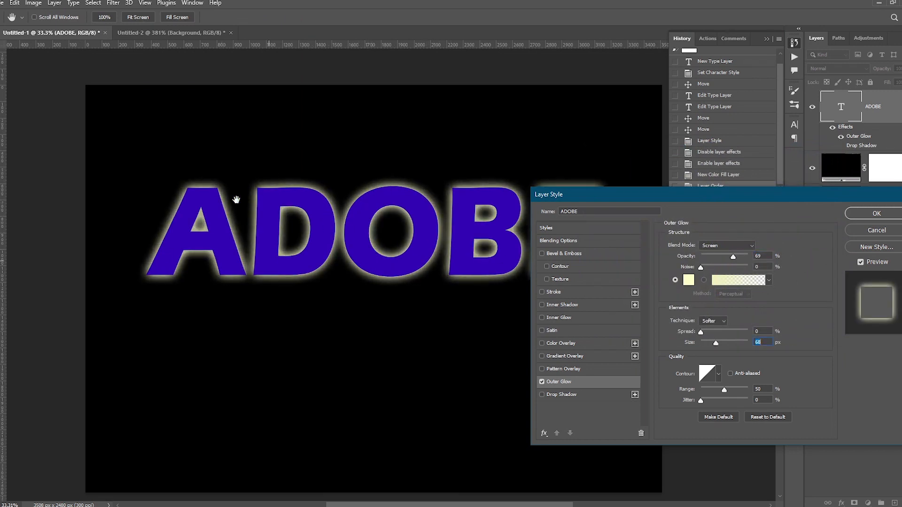
- Change the outer glow colour to a pale cyan and fine-tune the glow size
left_click(689, 281)
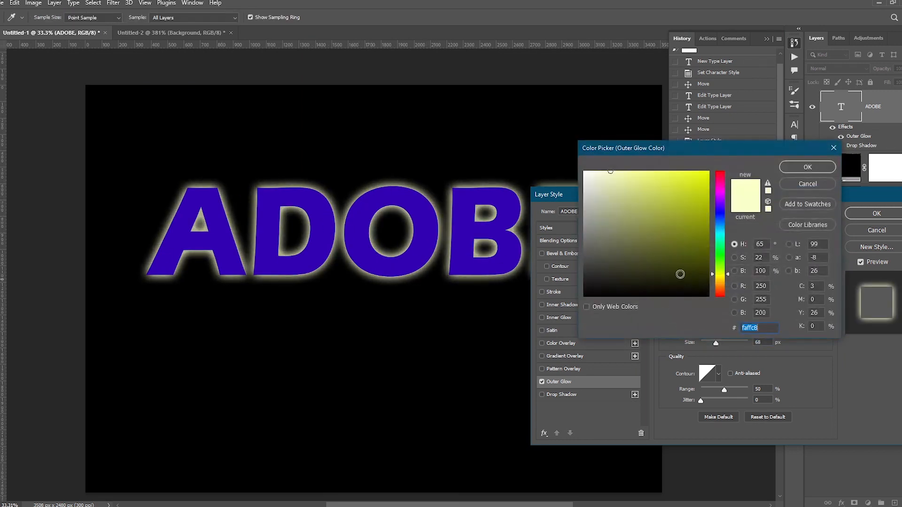
left_click(719, 230)
key("Return")
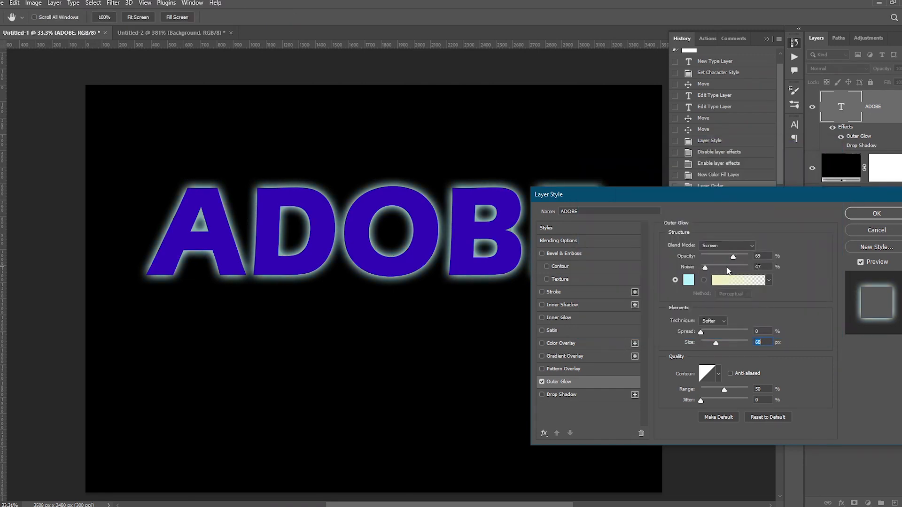
left_click_drag(705, 267, 689, 266)
left_click(741, 246)
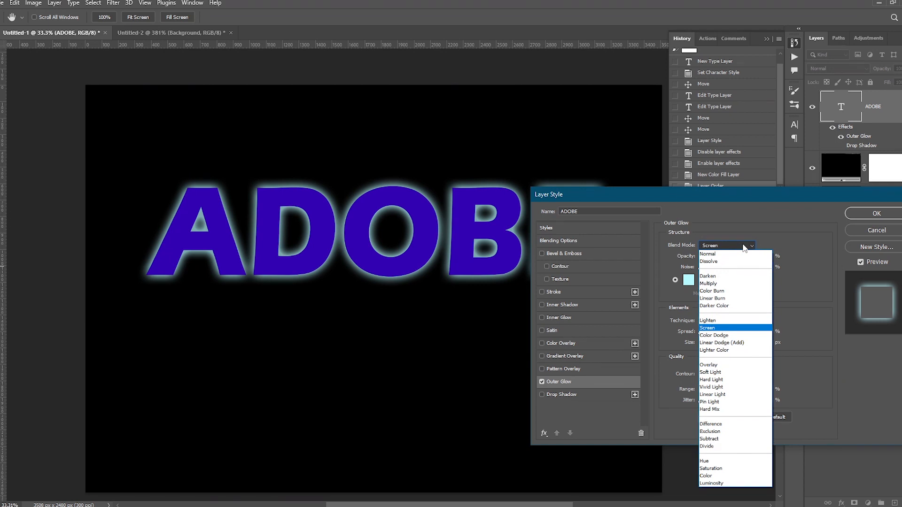
left_click(744, 248)
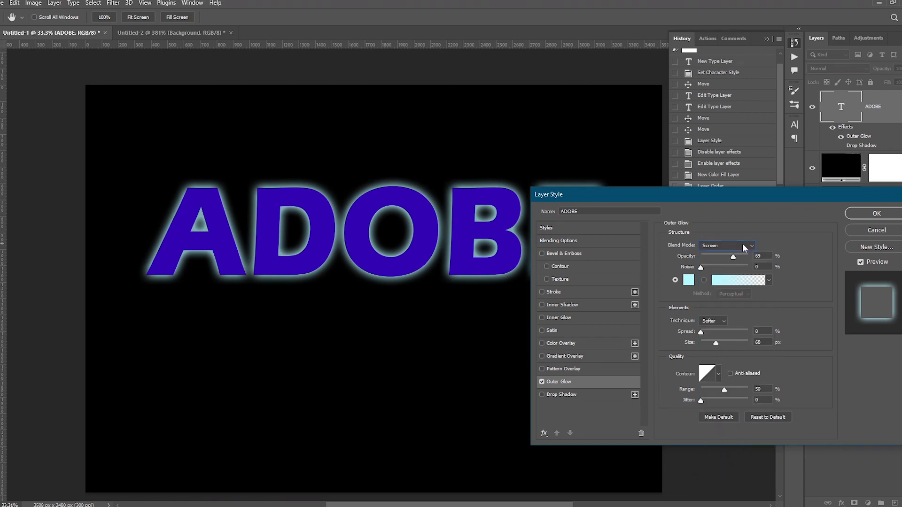
mouse_move(702, 334)
left_mouse_down()
mouse_move(737, 343)
mouse_move(717, 340)
left_mouse_up()
- Enable Pattern Overlay on the text and choose a green grass pattern from the Grass pattern group
left_click(569, 369)
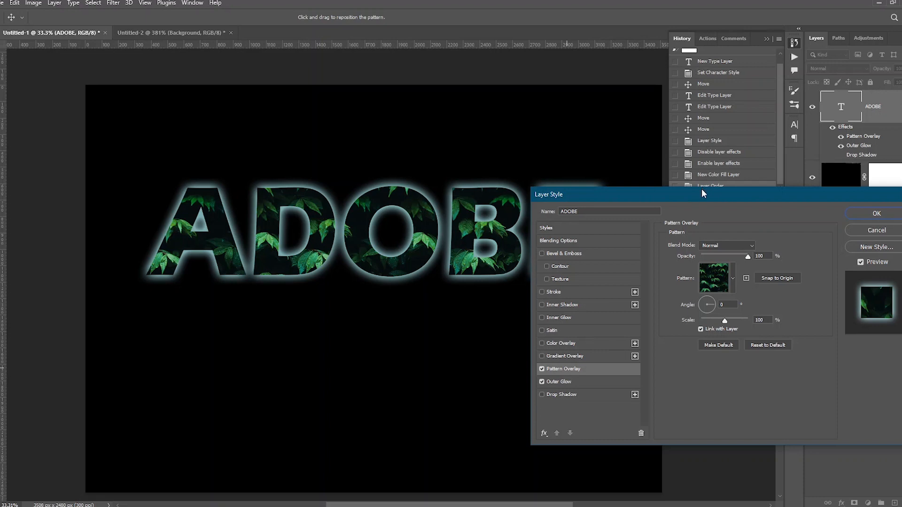
left_click_drag(703, 192, 756, 145)
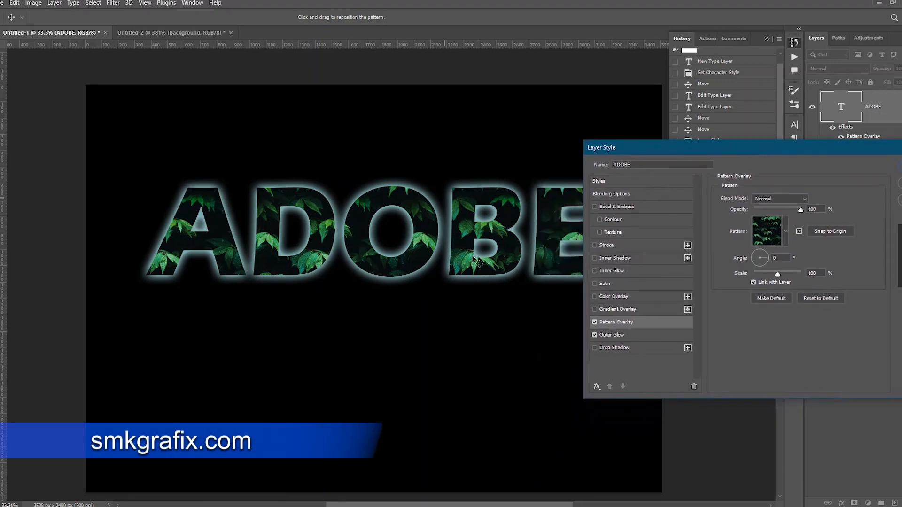
left_click(785, 231)
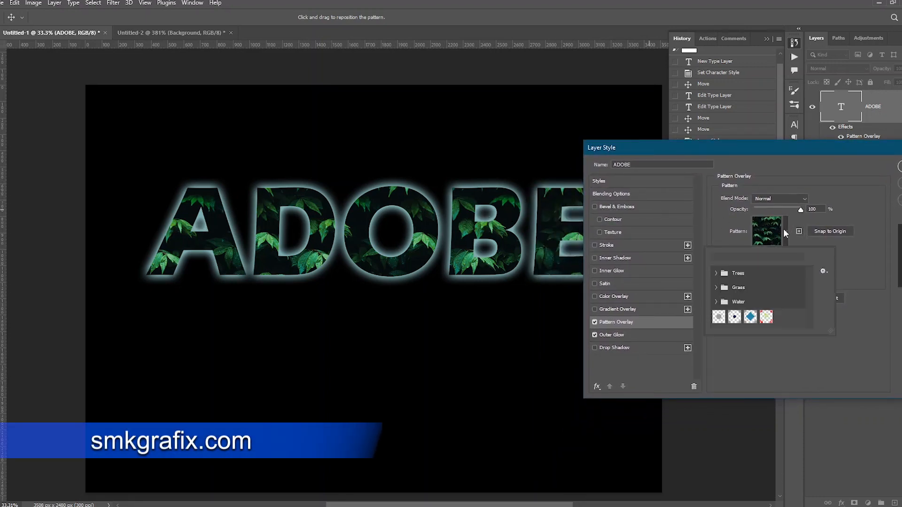
left_click(750, 317)
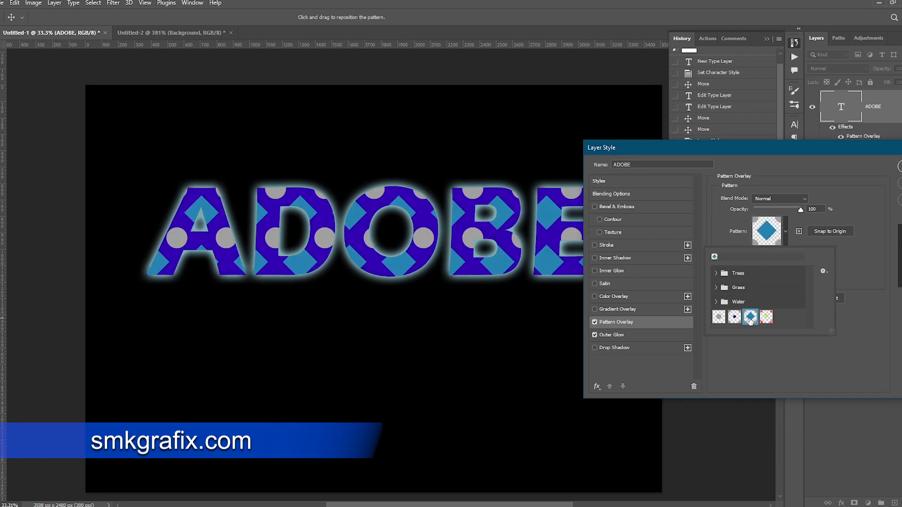
left_click(725, 287)
left_click(736, 303)
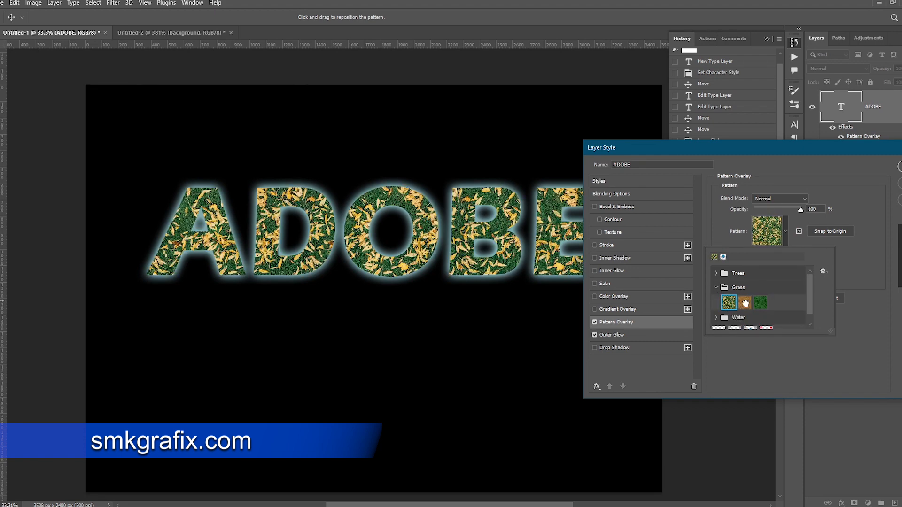
left_click(744, 303)
left_click(760, 303)
left_click(847, 264)
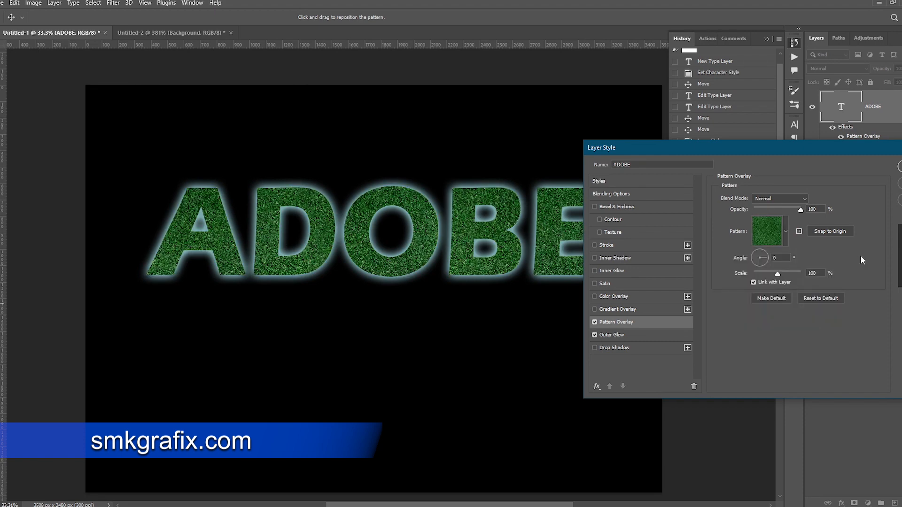
- Set the pattern overlay angle to -154°, scale to 51% and opacity to 45%
left_click(760, 255)
left_click_drag(759, 255, 767, 276)
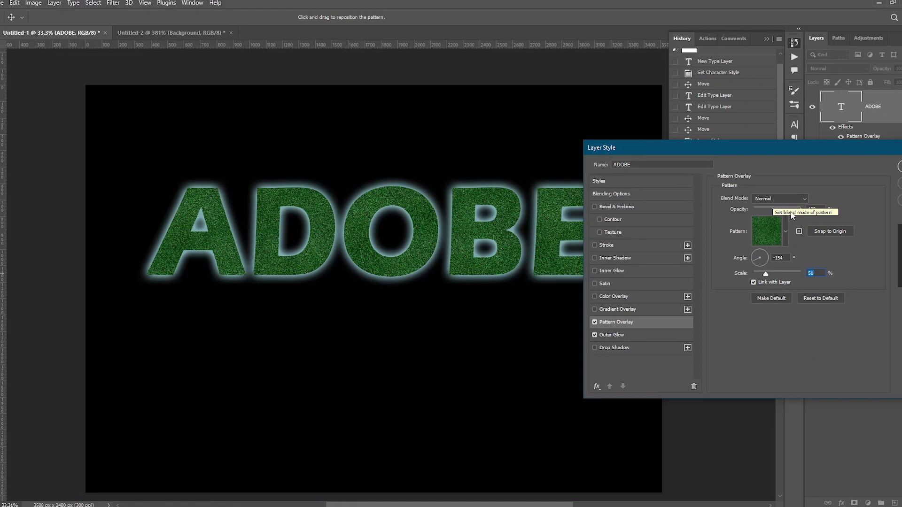
left_click_drag(801, 212, 775, 211)
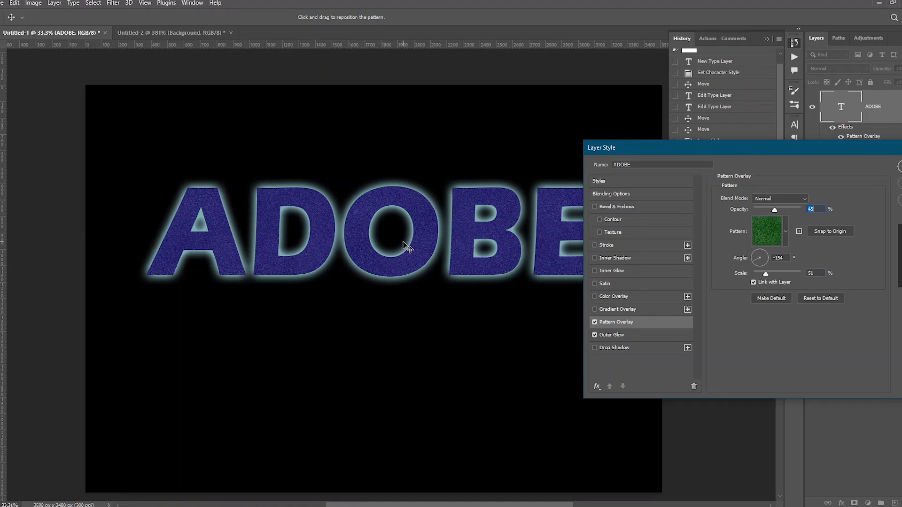
- Enable Gradient Overlay and apply the Blue_24 gradient preset from the Blues group
left_click(617, 309)
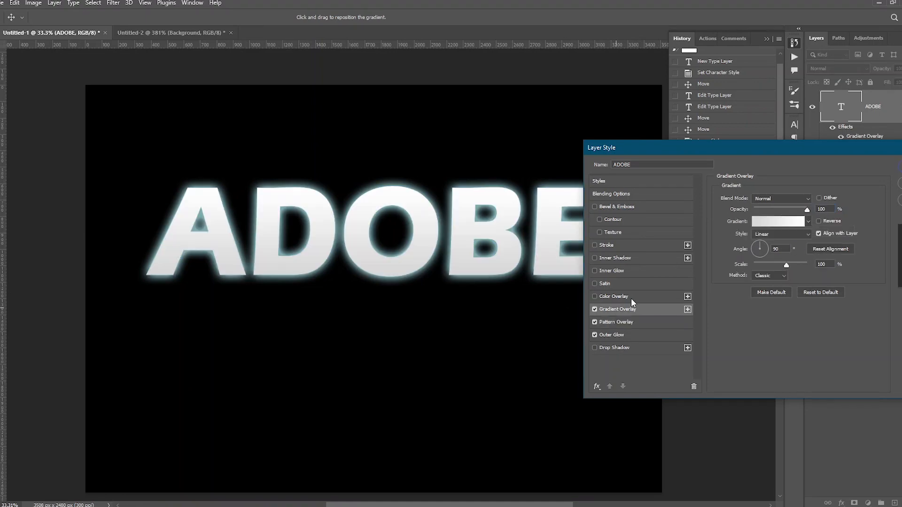
left_click(773, 224)
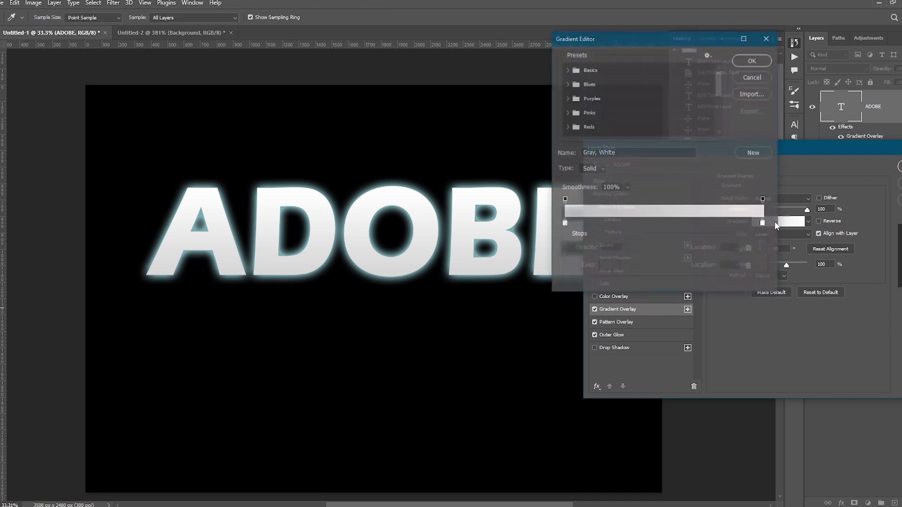
left_click(567, 83)
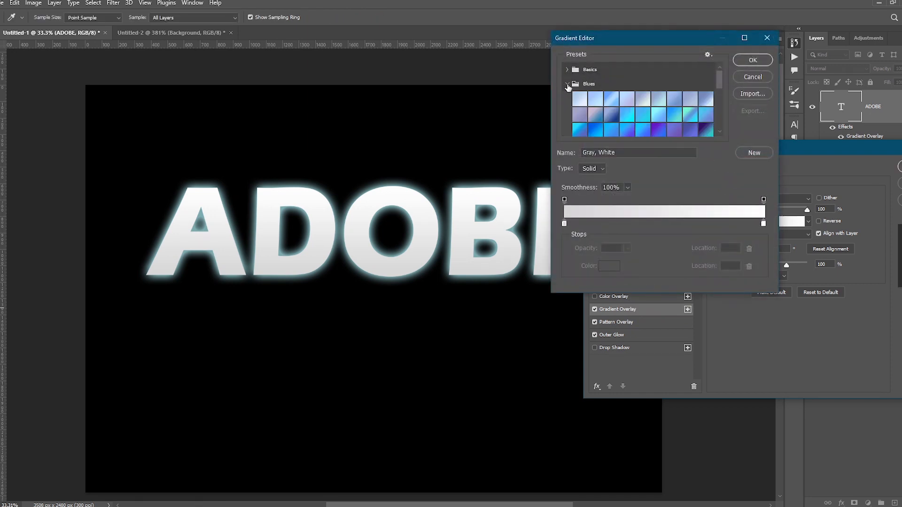
left_click(626, 133)
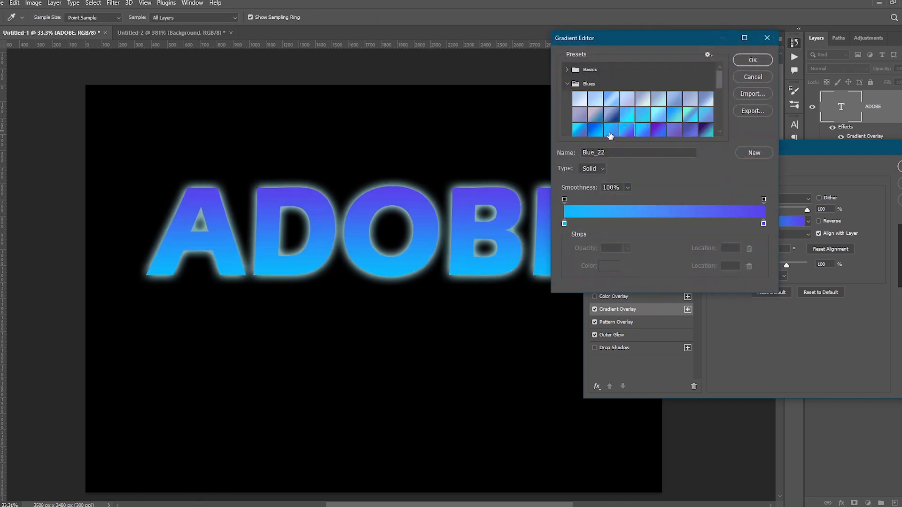
left_click(611, 135)
left_click(659, 132)
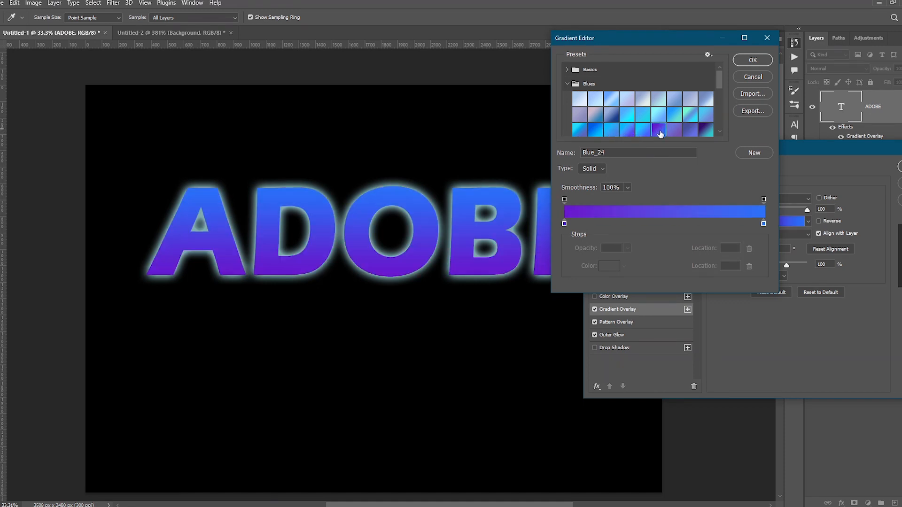
left_click(754, 60)
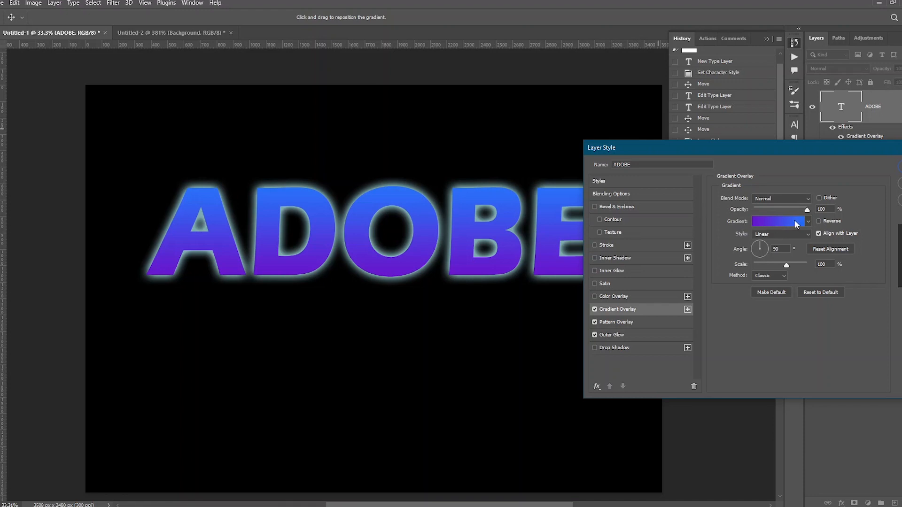
- Edit the overlay gradient, adding two new colour stops at locations 24% and 57%
left_click(775, 221)
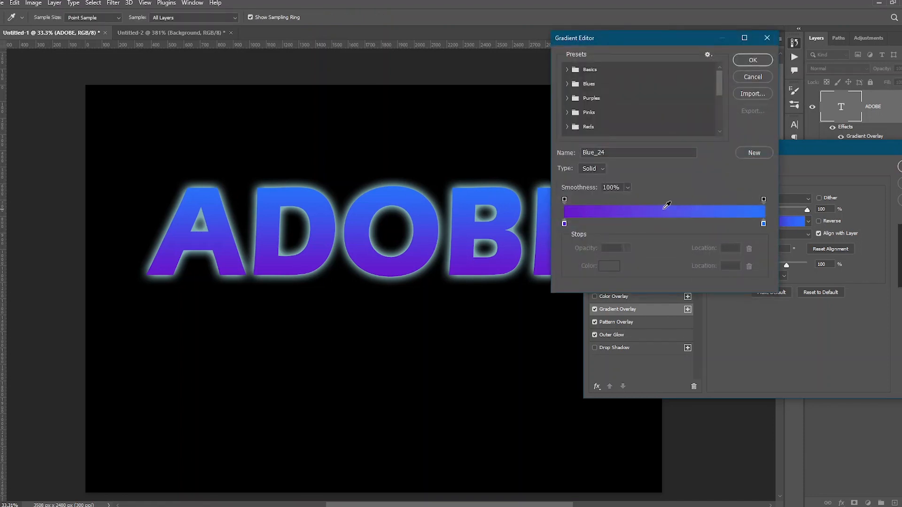
left_click(611, 224)
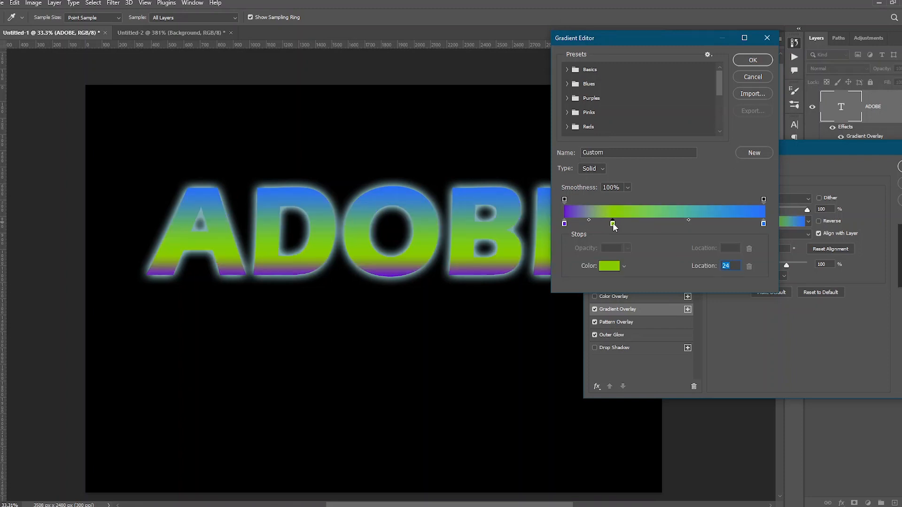
left_click(678, 224)
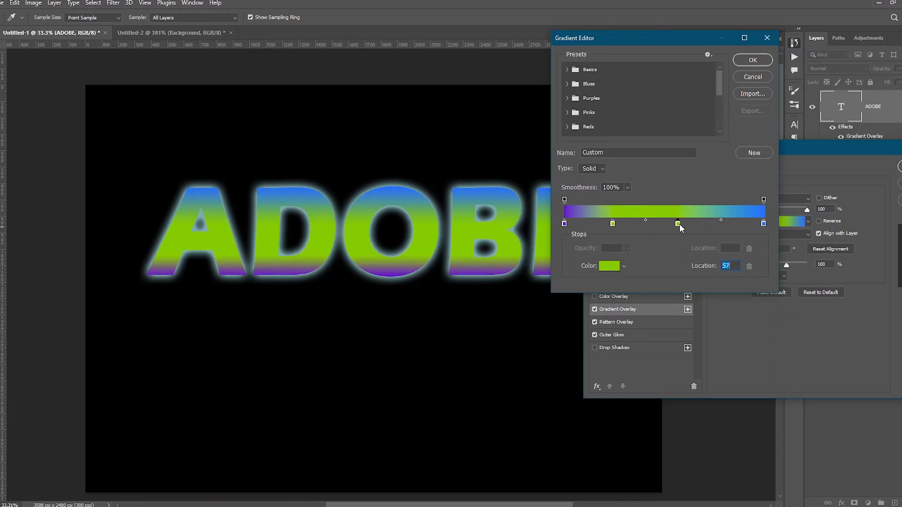
- Recolour the gradient stop at 57% to bright yellow and apply the edited gradient
double_click(678, 223)
left_click_drag(720, 268, 719, 276)
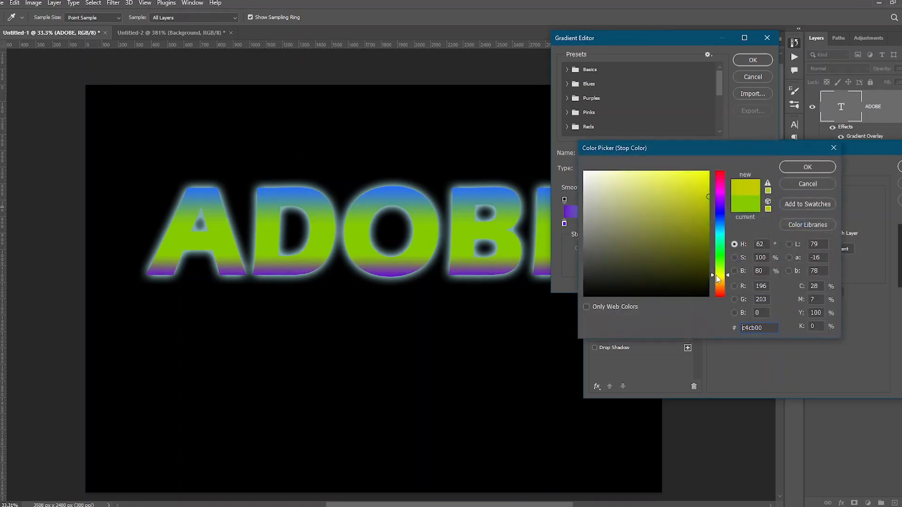
left_click(807, 168)
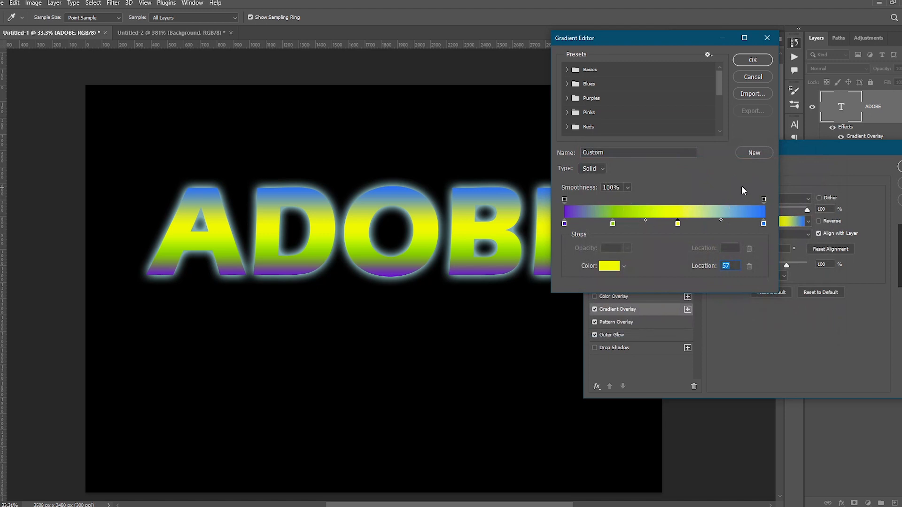
left_click(753, 60)
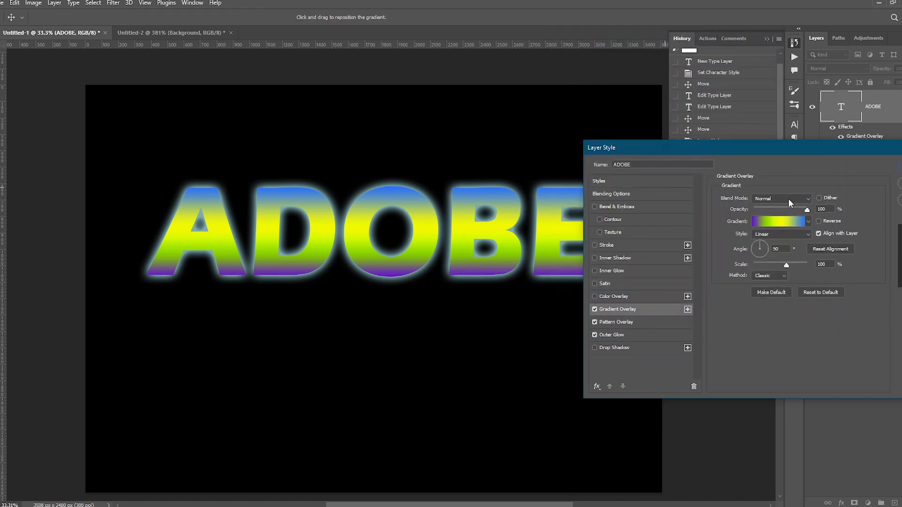
left_click(789, 198)
left_click(788, 198)
left_click_drag(806, 209, 828, 210)
- Enable Color Overlay with a red colour at about 33% opacity
left_click(620, 297)
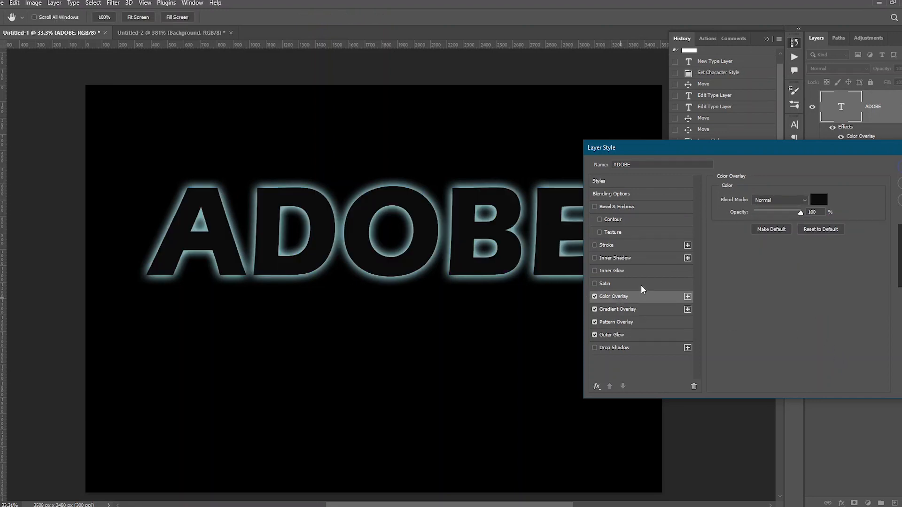
left_click(819, 199)
left_click(708, 192)
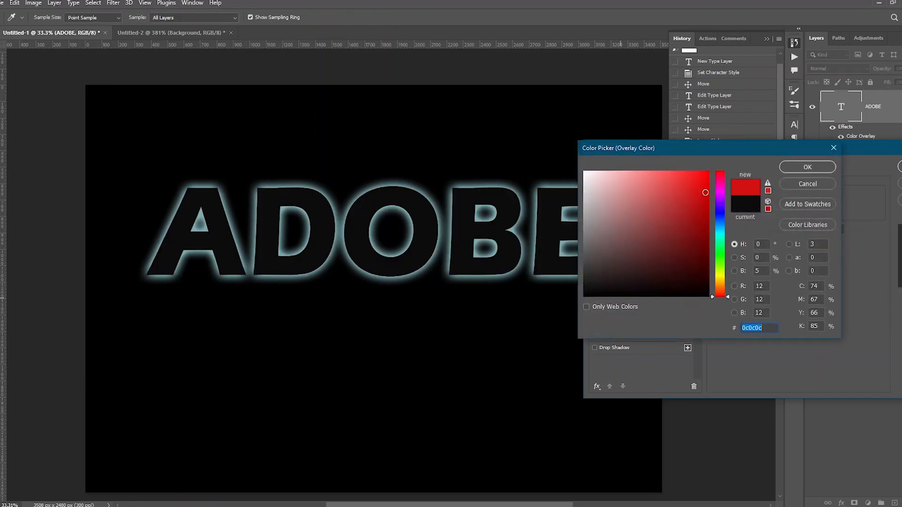
left_click(789, 167)
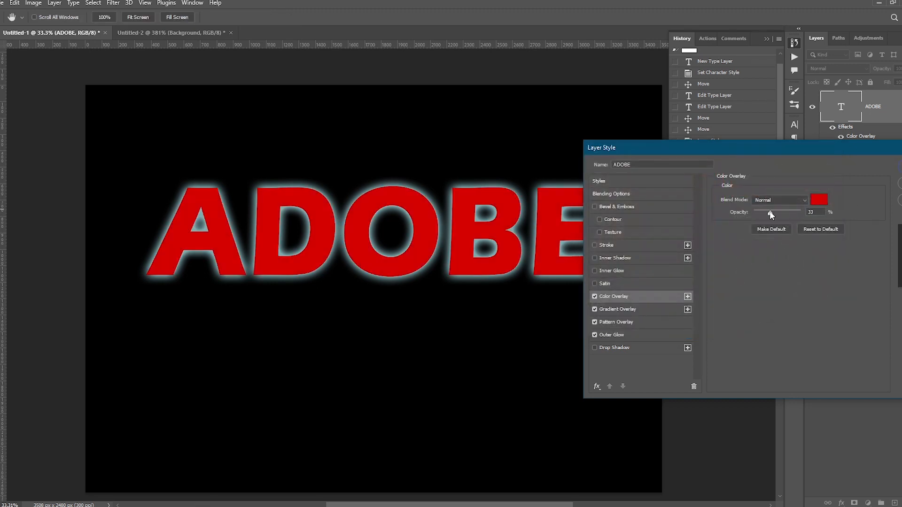
left_click_drag(769, 212, 773, 212)
- Enable Inner Glow instead of Satin, setting its opacity to 92% and size to 51 px
left_click(605, 283)
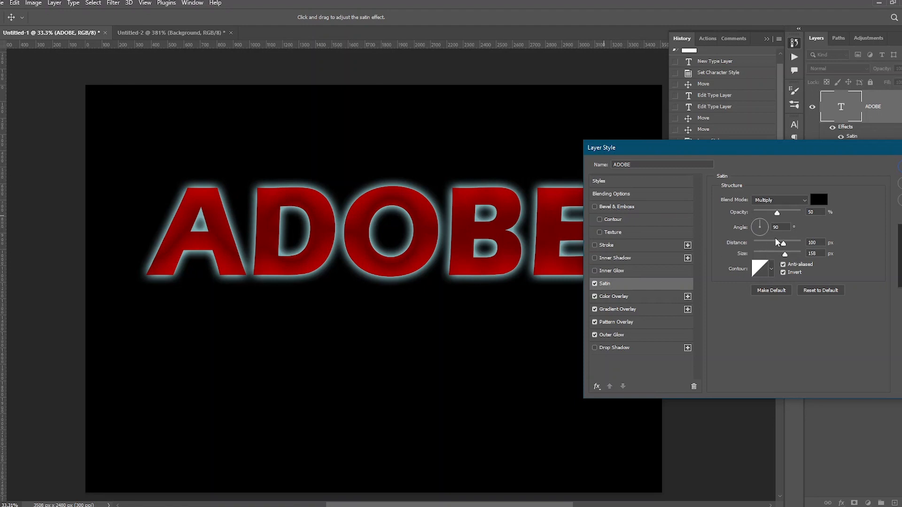
left_click(616, 271)
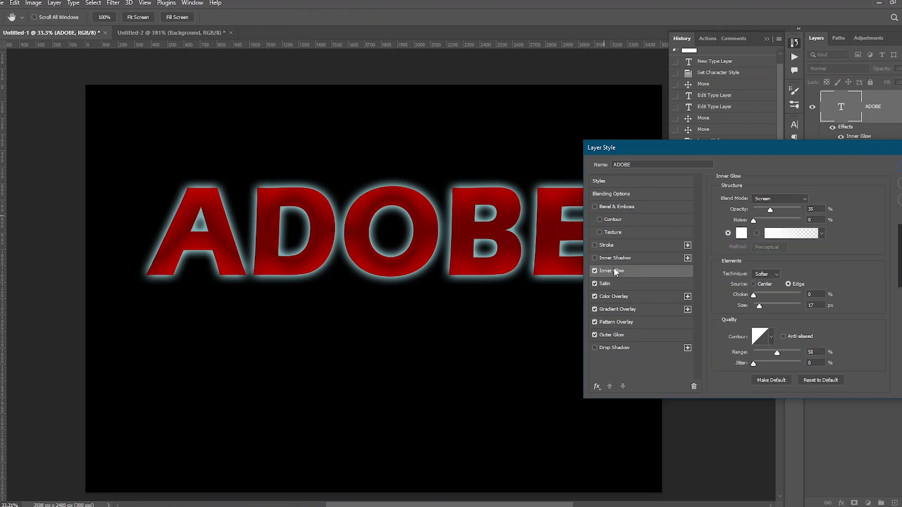
left_click(594, 283)
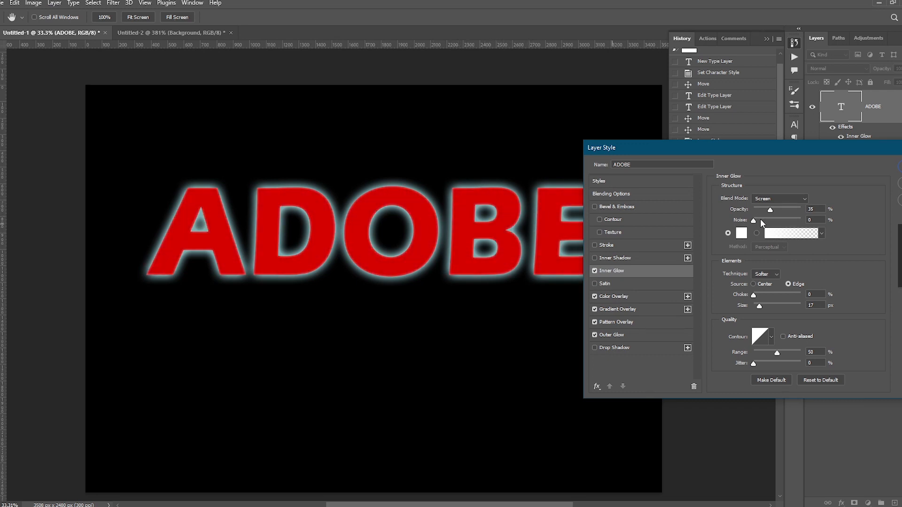
left_click_drag(797, 208, 797, 208)
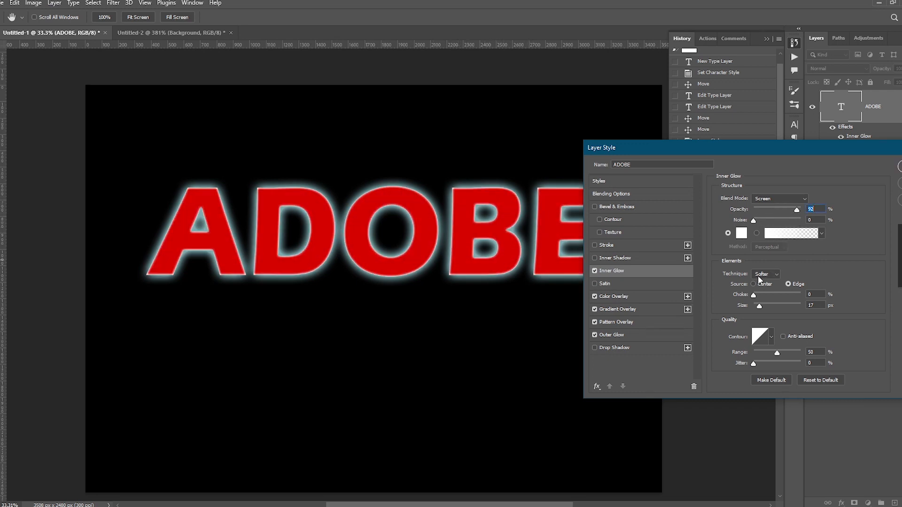
left_click_drag(765, 306, 766, 306)
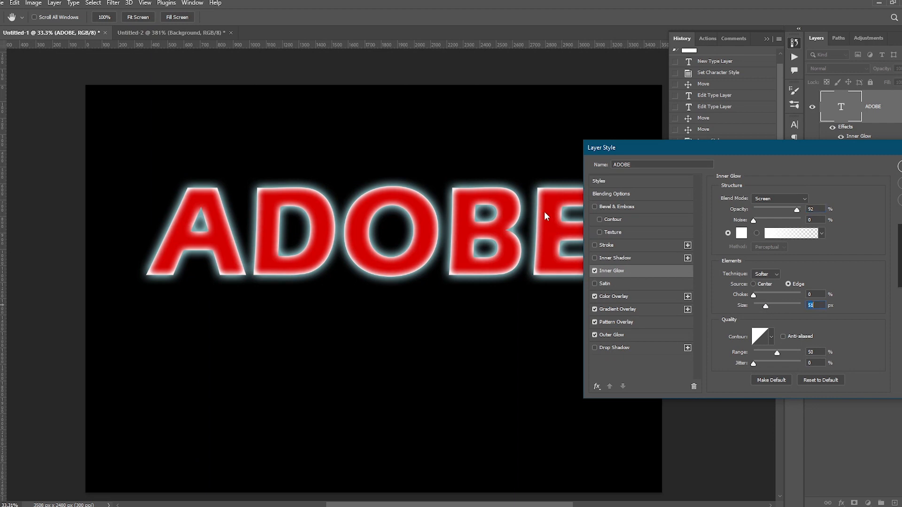
- Swap Inner Glow for an Inner Shadow at 63% opacity, -151° angle and 25 px distance
left_click(620, 259)
left_click(594, 270)
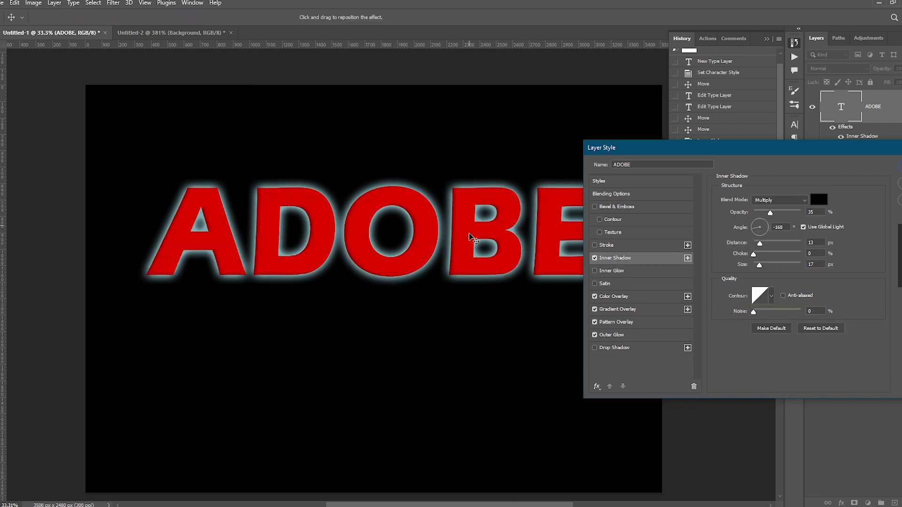
left_click_drag(770, 213, 782, 214)
left_click_drag(467, 244, 461, 237)
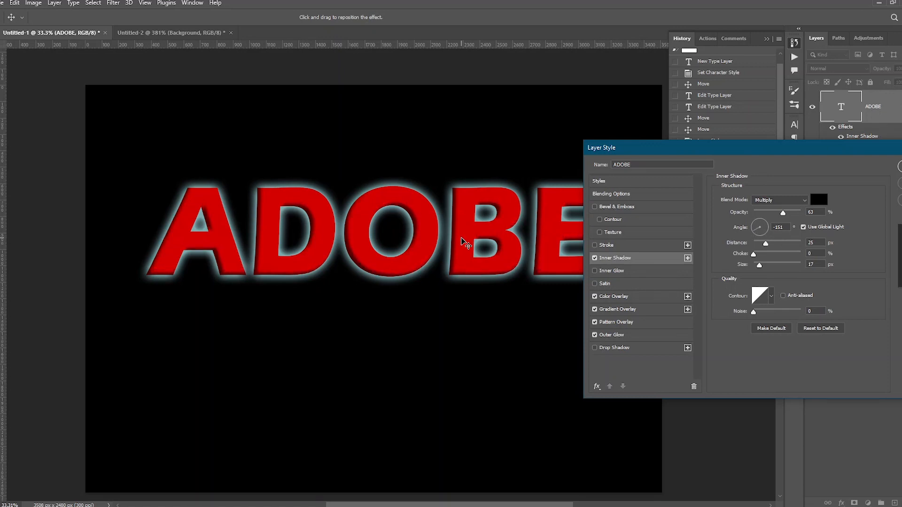
- Turn off Inner Shadow and enable Bevel & Emboss, opening its settings
left_click(594, 258)
left_click(594, 207)
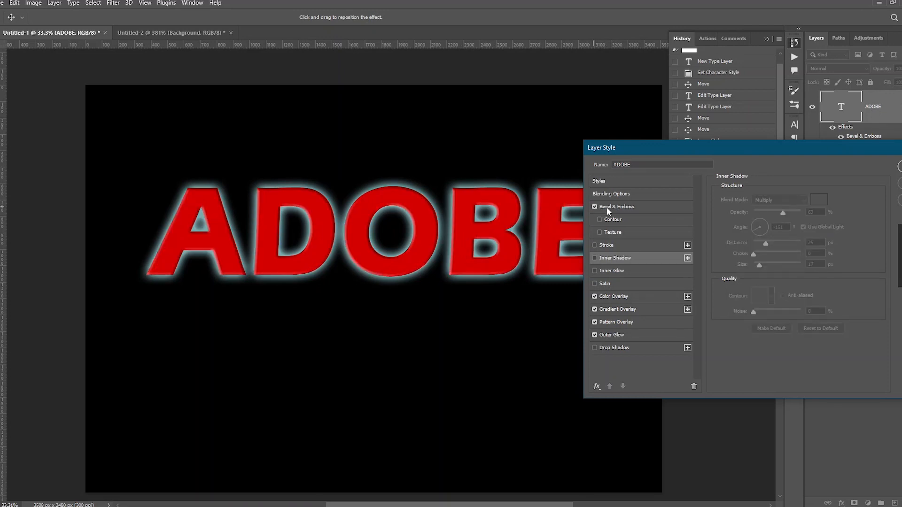
left_click(606, 208)
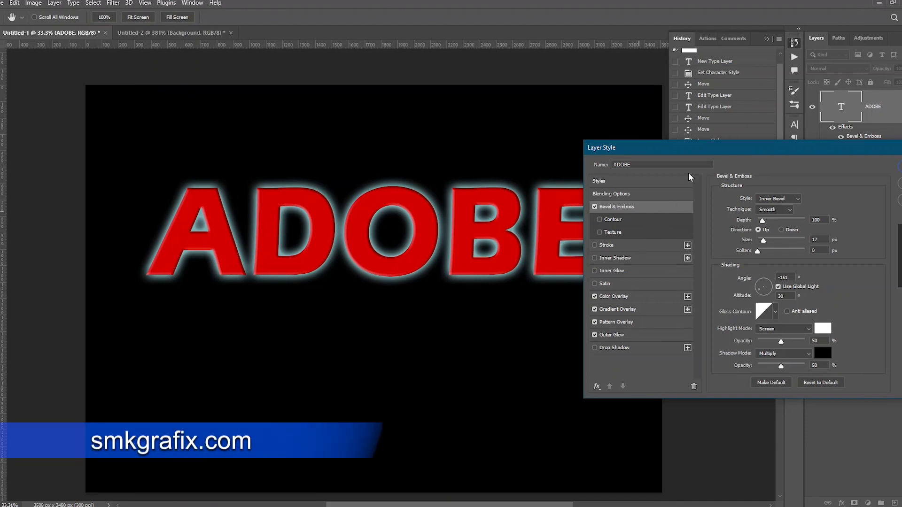
left_click_drag(681, 152, 711, 107)
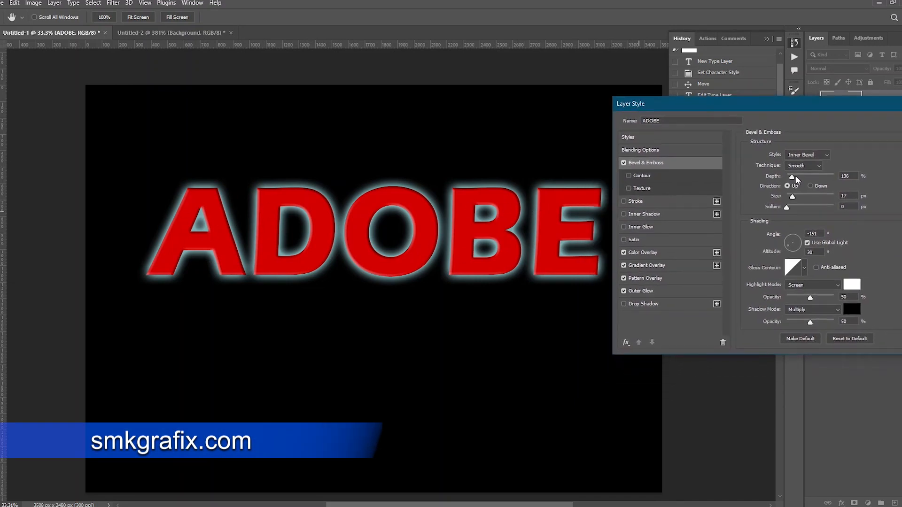
- Set the Bevel & Emboss technique to Chisel Hard with depth 396% and size 84 px
left_click_drag(792, 178, 798, 200)
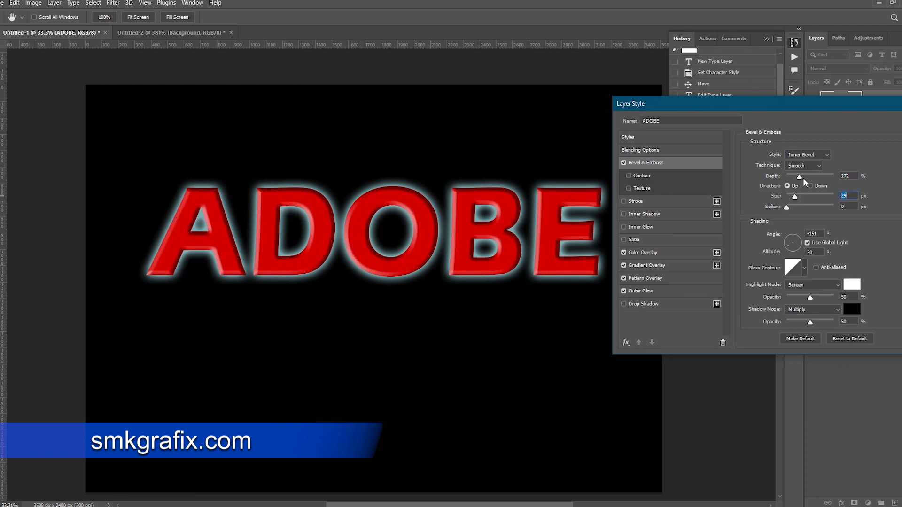
left_click(804, 166)
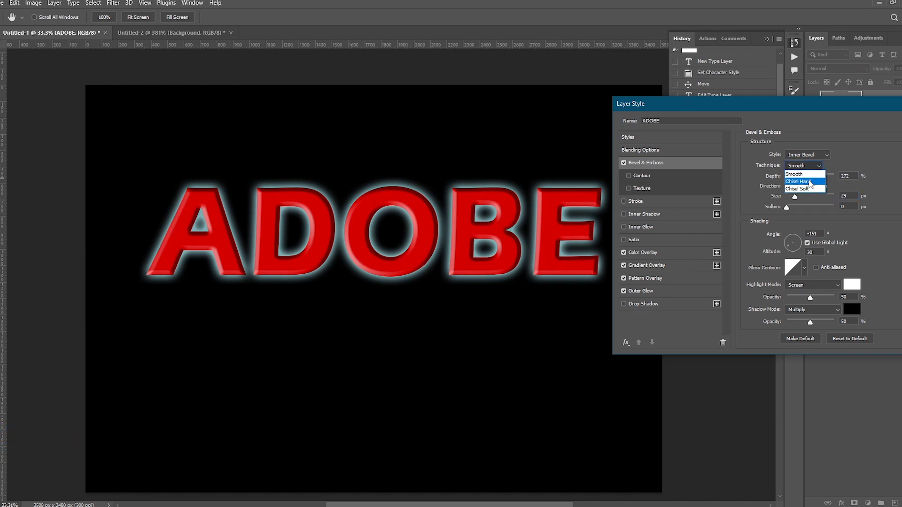
left_click(804, 182)
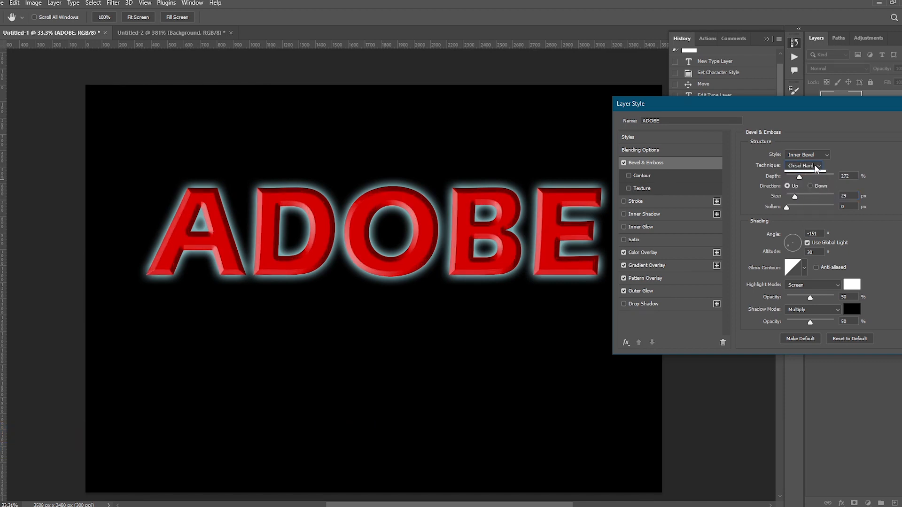
left_click_drag(793, 181, 804, 197)
- Apply a ring-shaped gloss contour, then set bevel size to 133 px, angle 79° and altitude 37
left_click(804, 267)
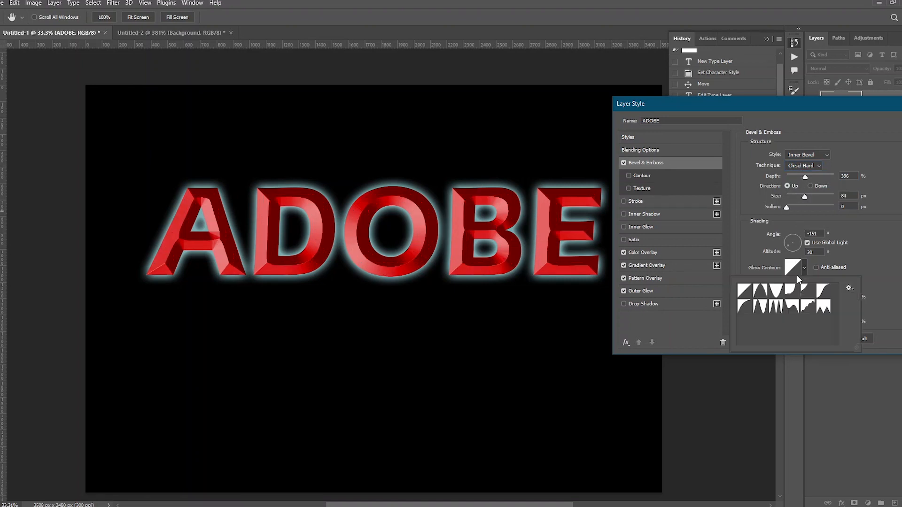
double_click(763, 306)
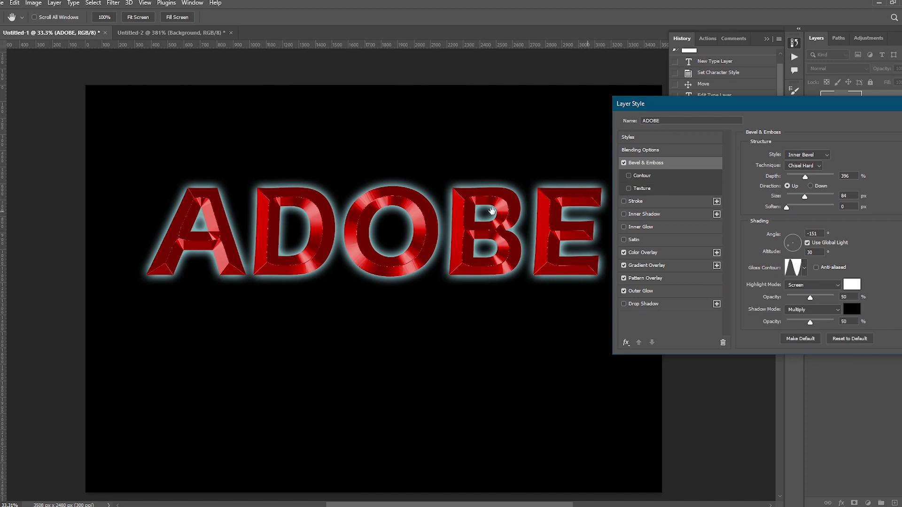
left_click_drag(806, 196, 817, 199)
left_click_drag(790, 243, 796, 244)
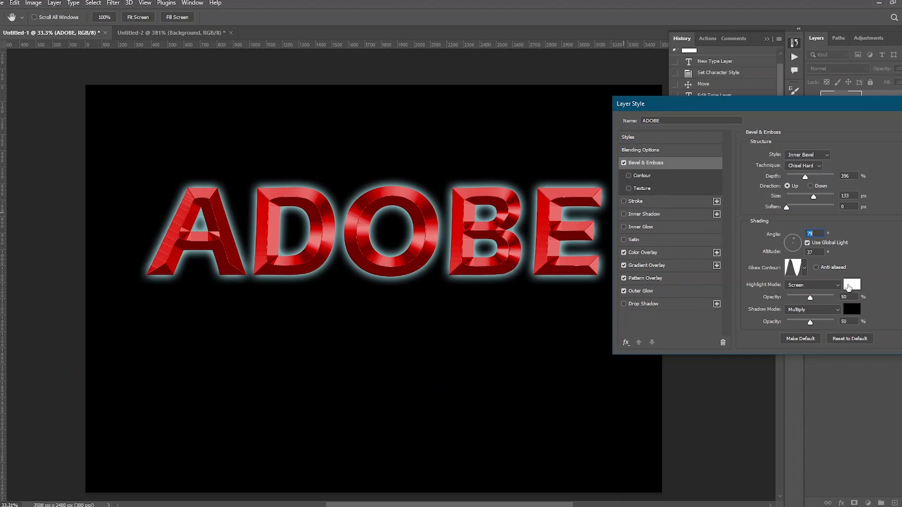
- Set the bevel highlight colour to a pale yellow
left_click(857, 288)
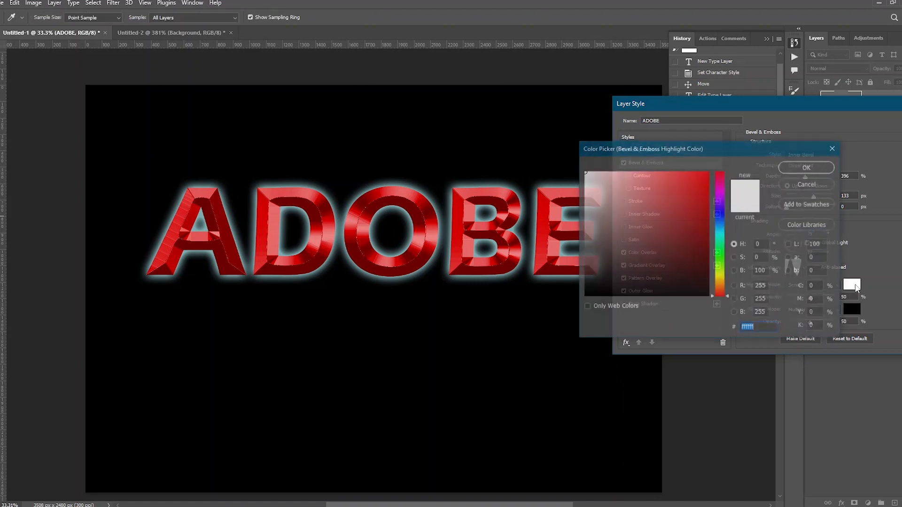
left_click(720, 277)
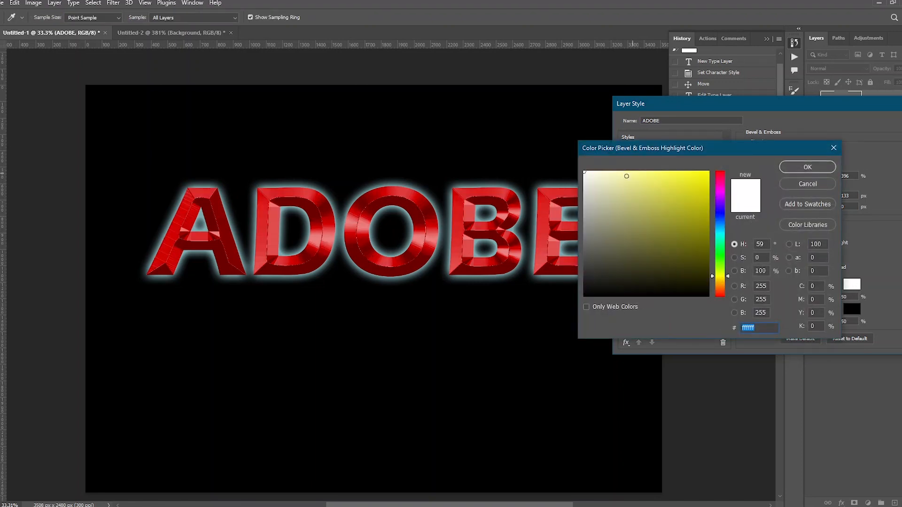
left_click(626, 176)
left_click(793, 168)
- Set the bevel shadow colour to dark brown #321200
left_click(852, 309)
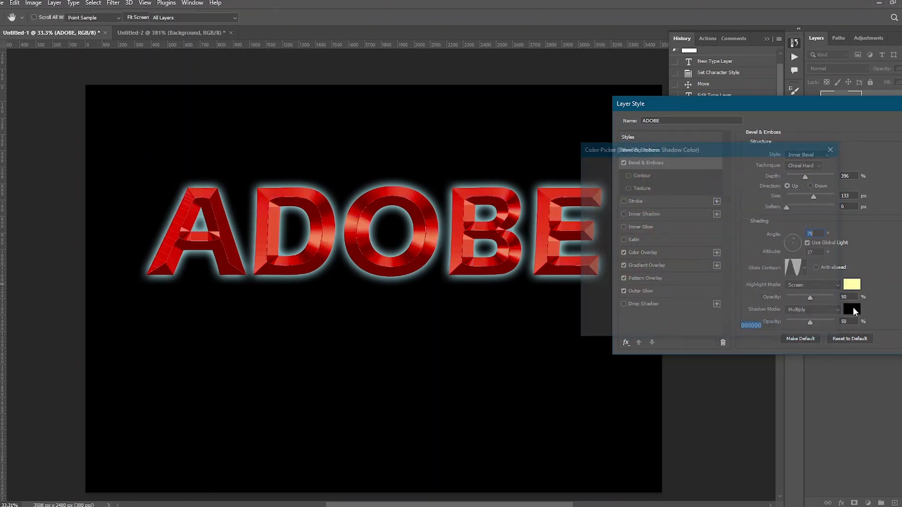
left_click(718, 287)
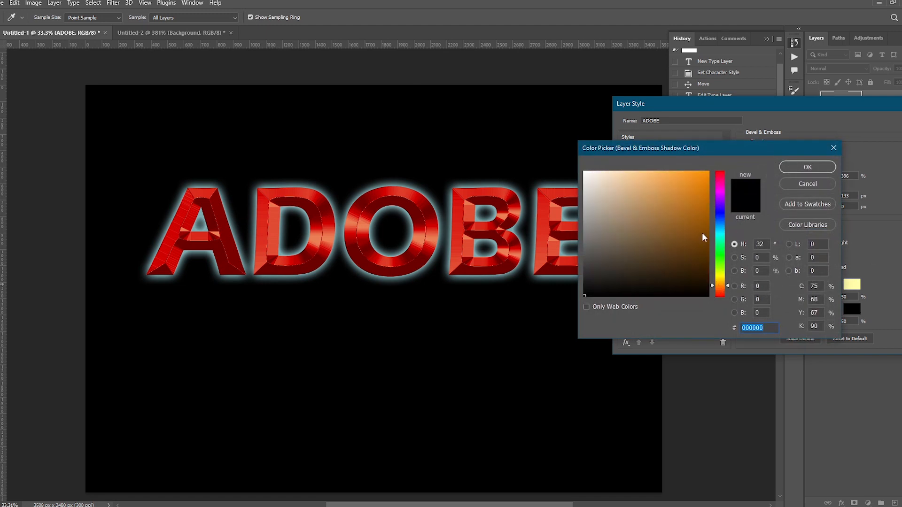
left_click_drag(704, 238, 709, 272)
left_click(722, 289)
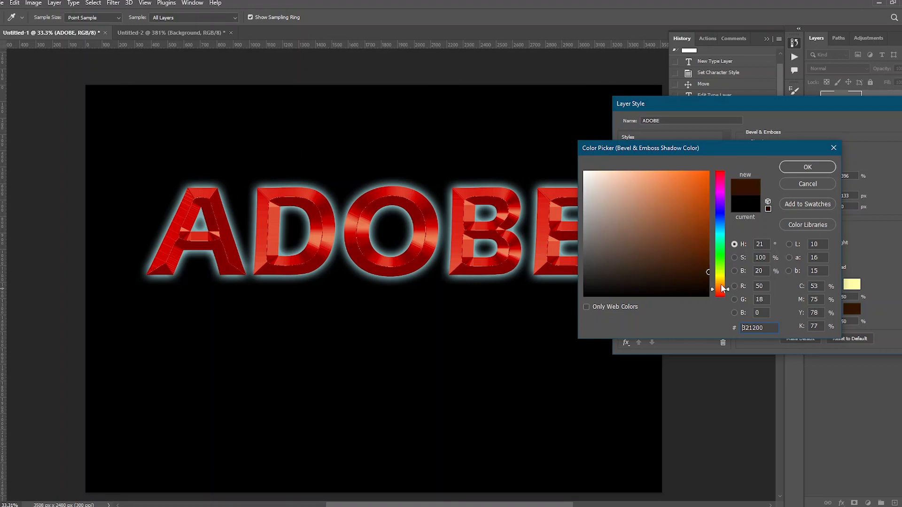
left_click(807, 167)
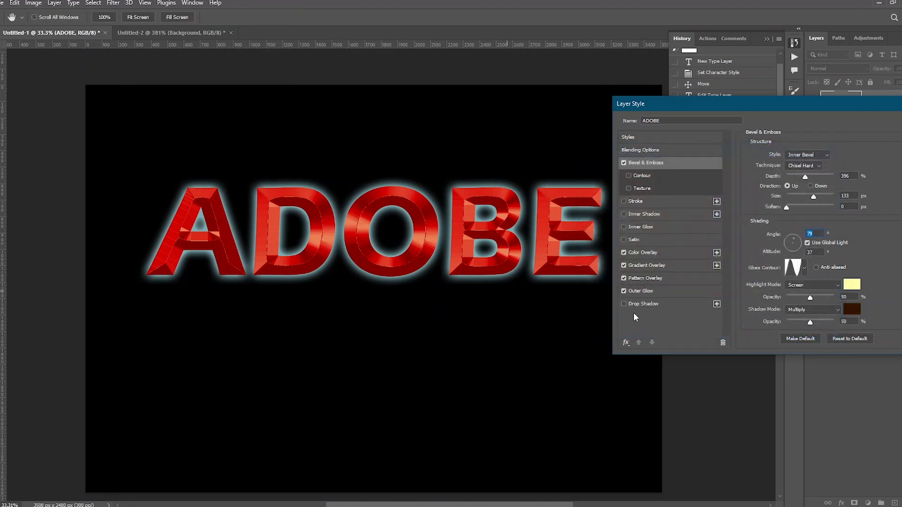
- Change the Color Overlay colour to a golden orange around #d49600 and apply the layer style
left_click(648, 252)
left_click(851, 158)
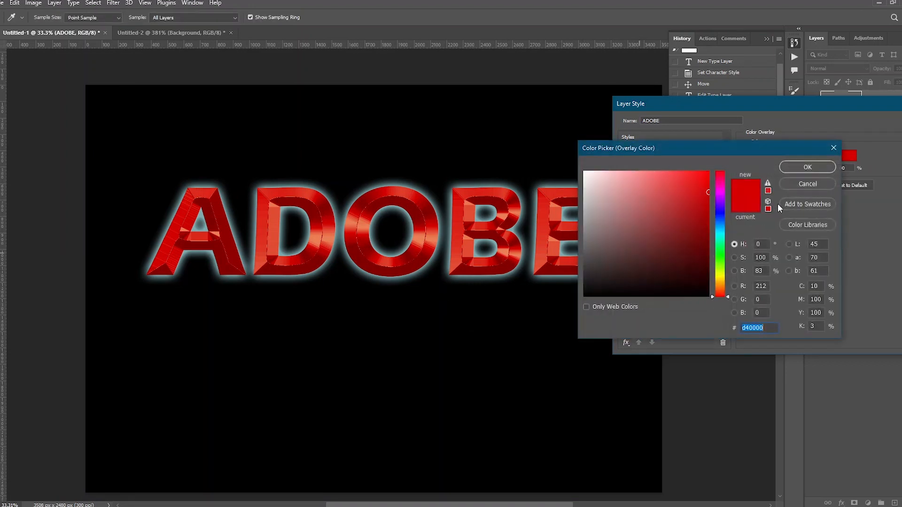
left_click(722, 283)
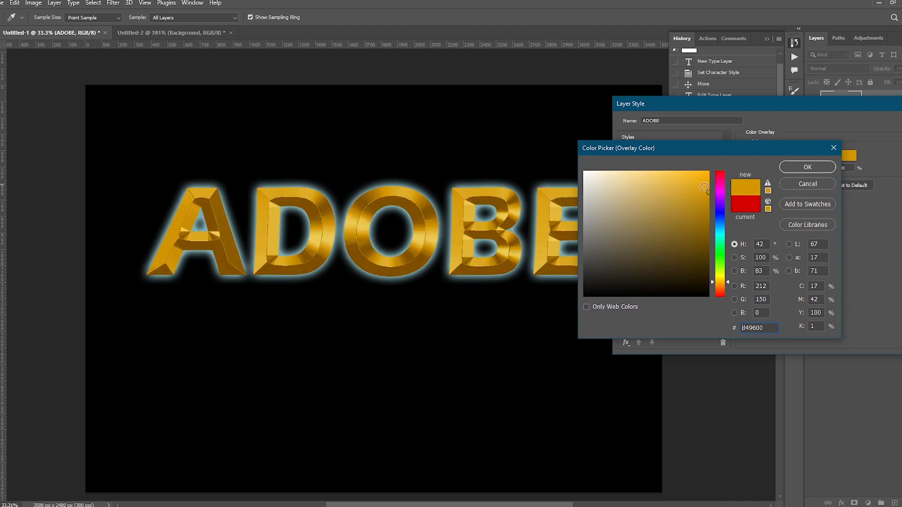
left_click_drag(706, 187, 711, 183)
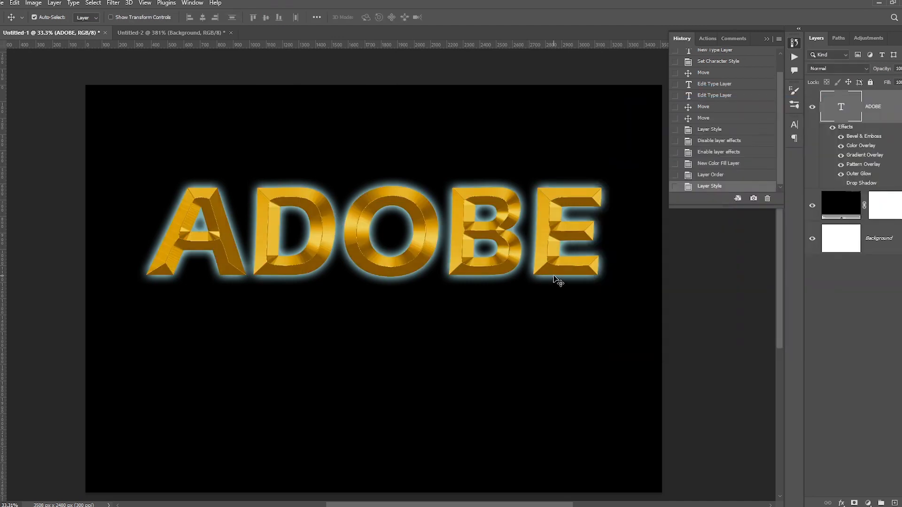